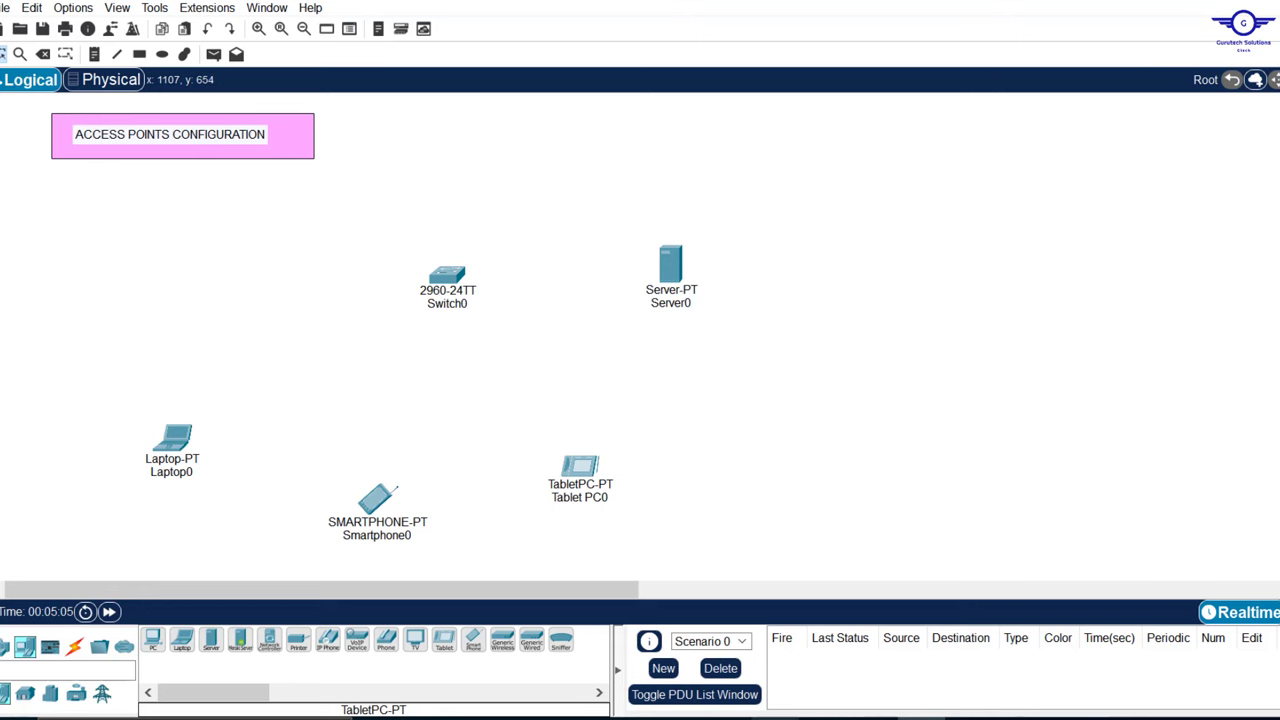
Step: Review steps 1 and 2 of config-guide.txt in Notepad, then return to the Packet Tracer workspace
mouse_move(775, 718)
left_click(735, 648)
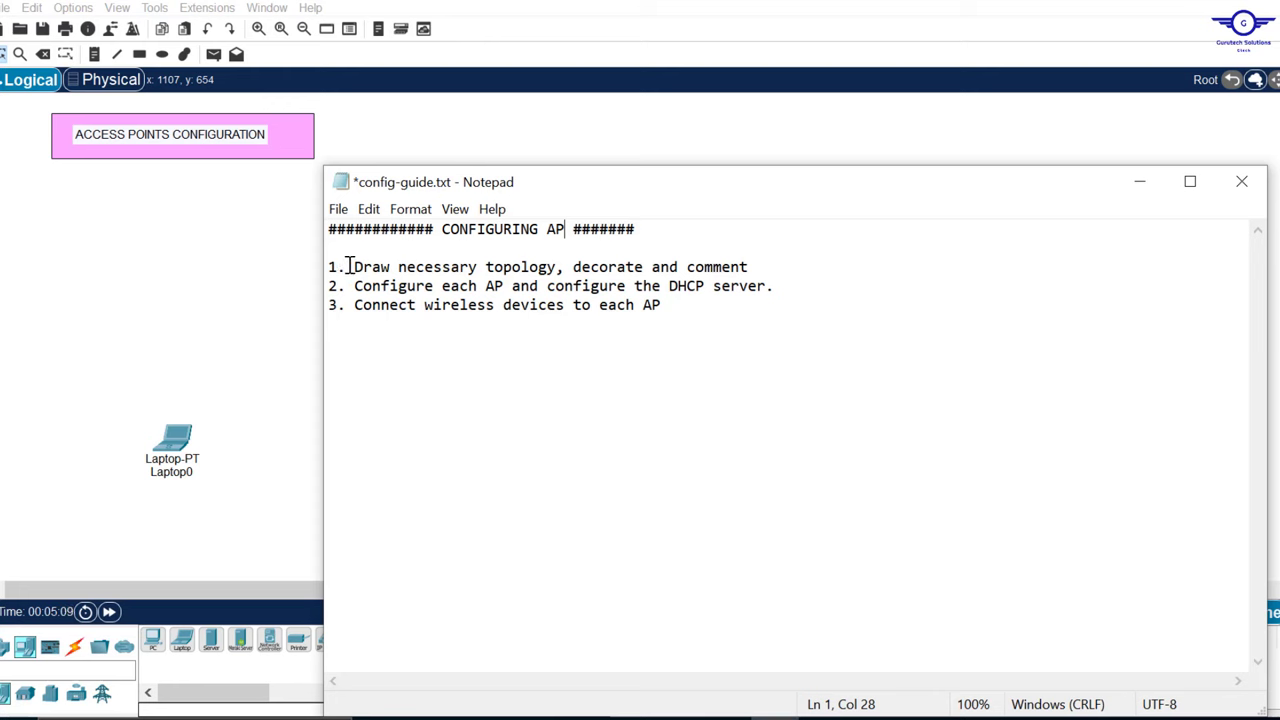
left_click_drag(347, 267, 770, 268)
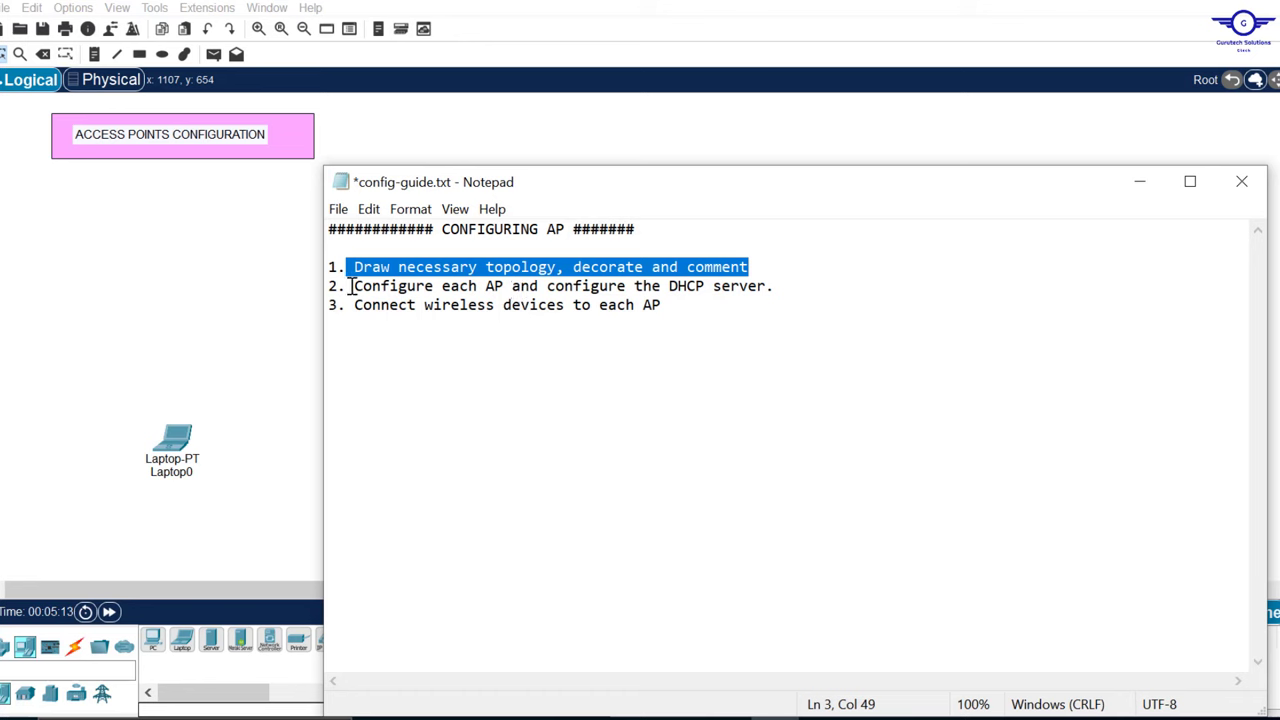
left_click_drag(351, 287, 770, 287)
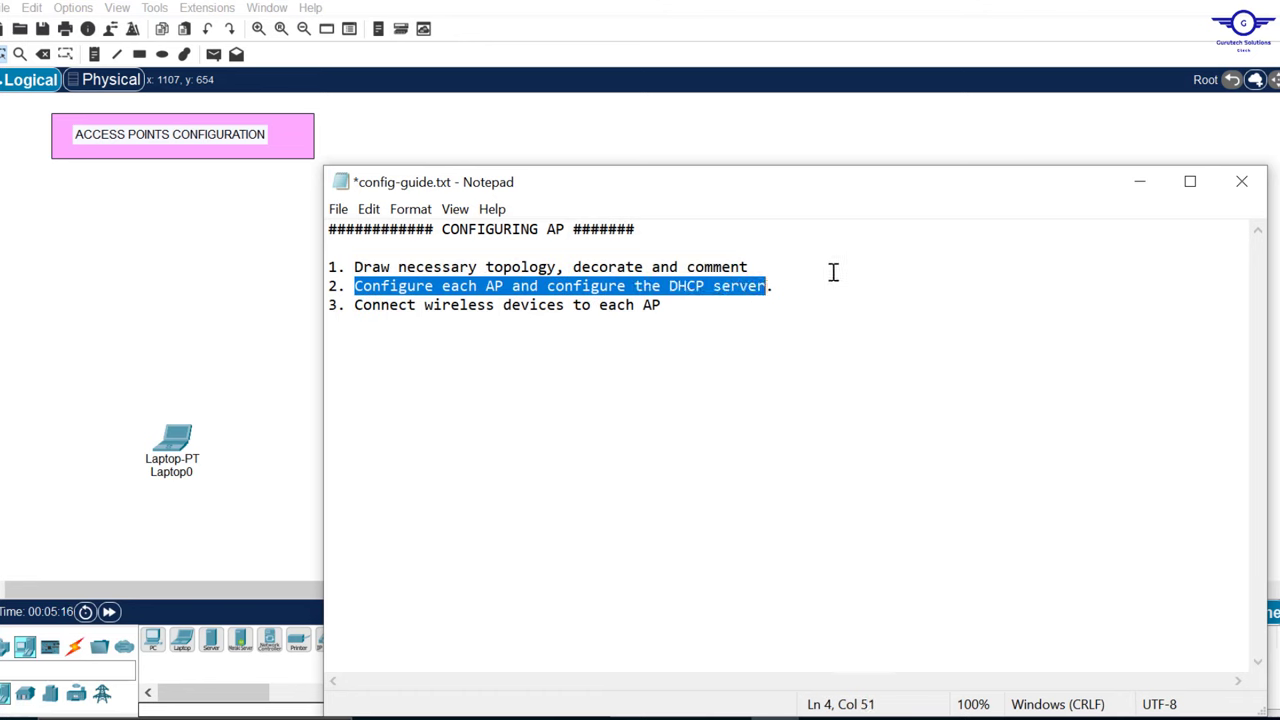
left_click(658, 138)
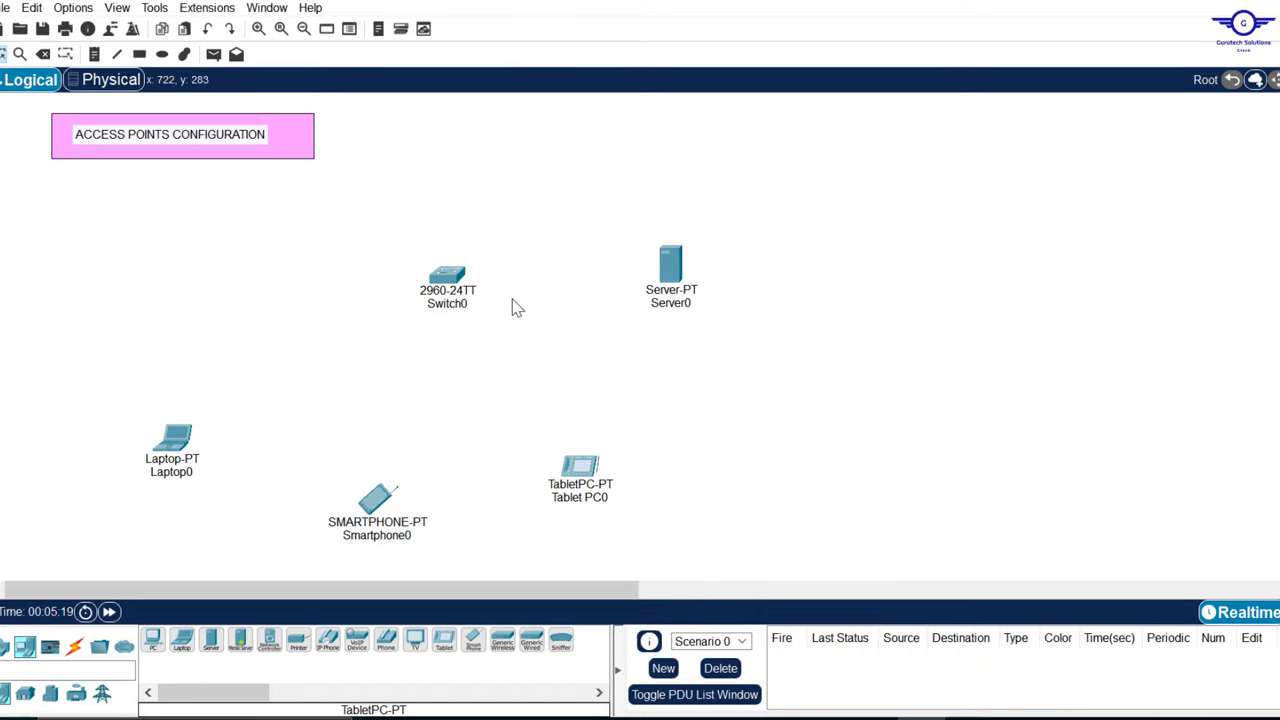
Step: Place three AccessPoint-PT devices: one above Laptop0, one below Switch0, one beside the second
left_click_drag(201, 352, 588, 419)
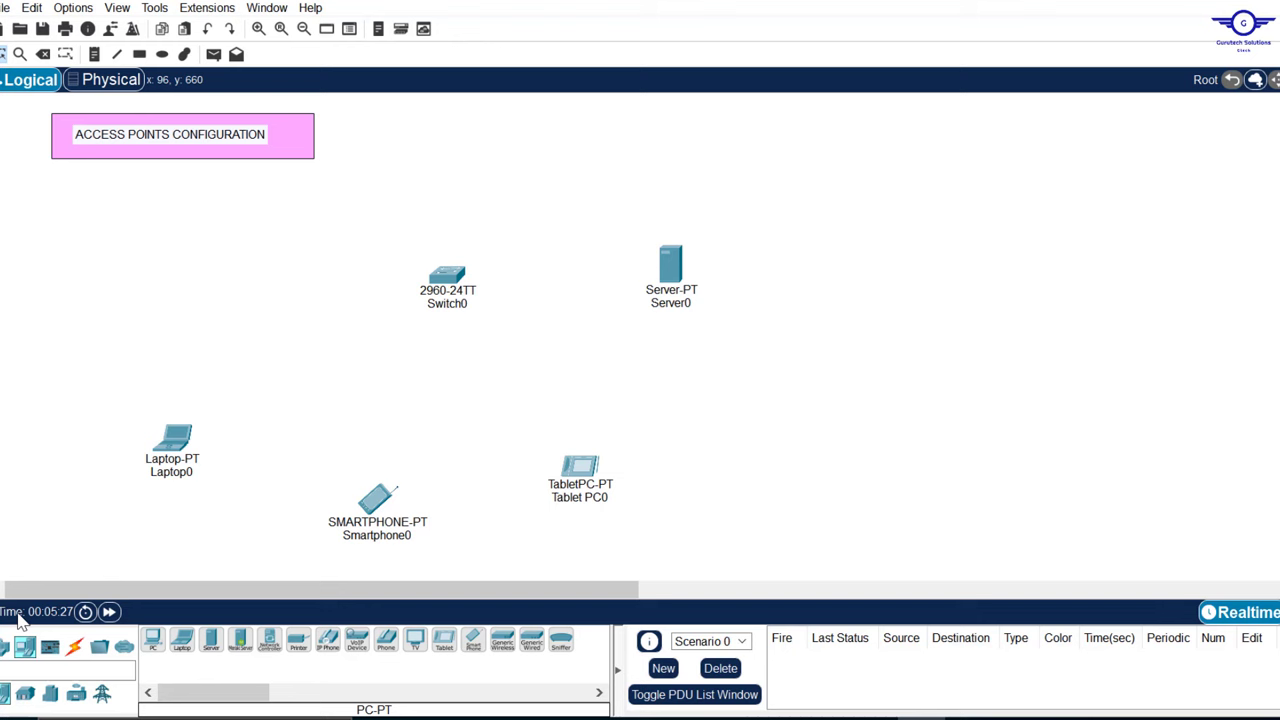
left_click(5, 650)
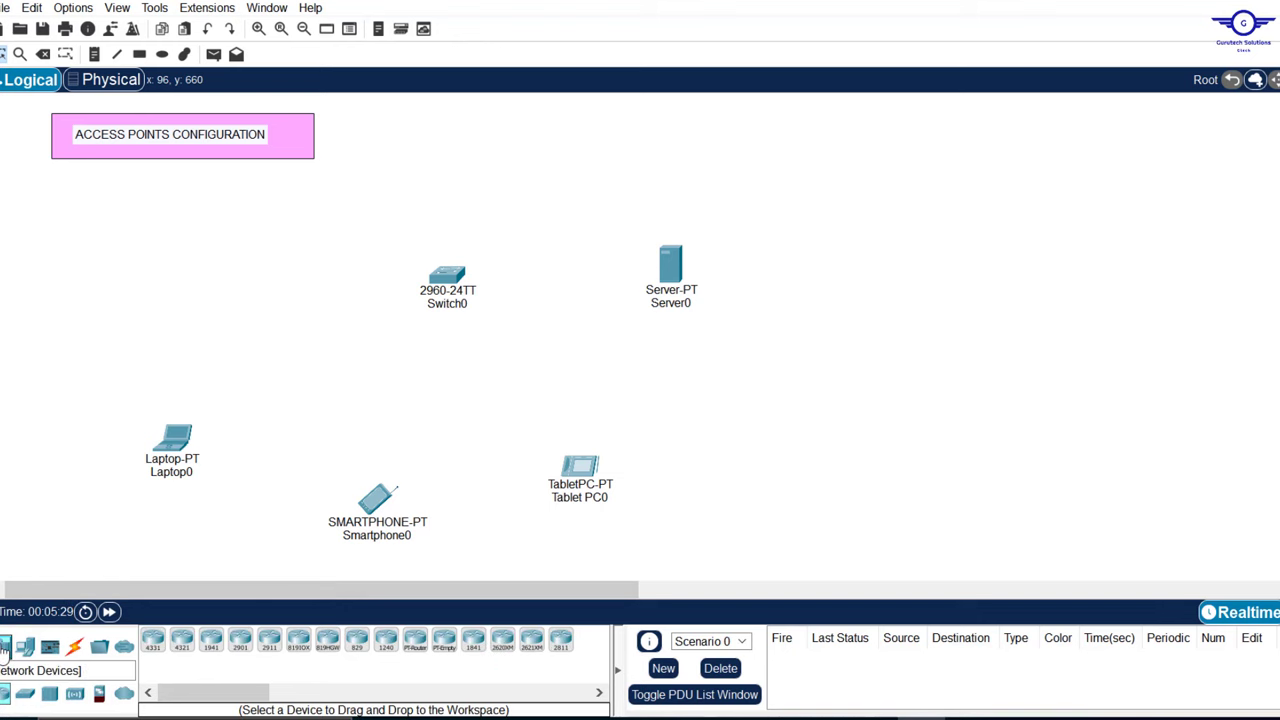
left_click(75, 697)
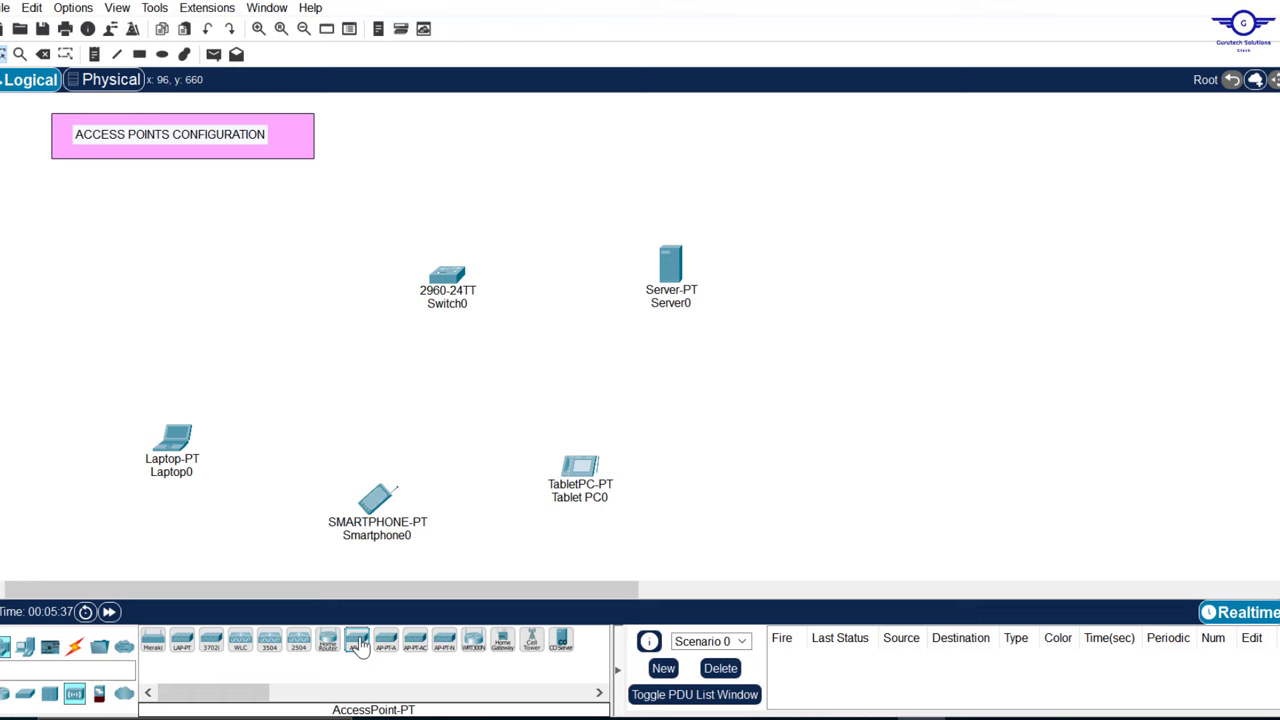
left_click_drag(358, 645, 268, 362)
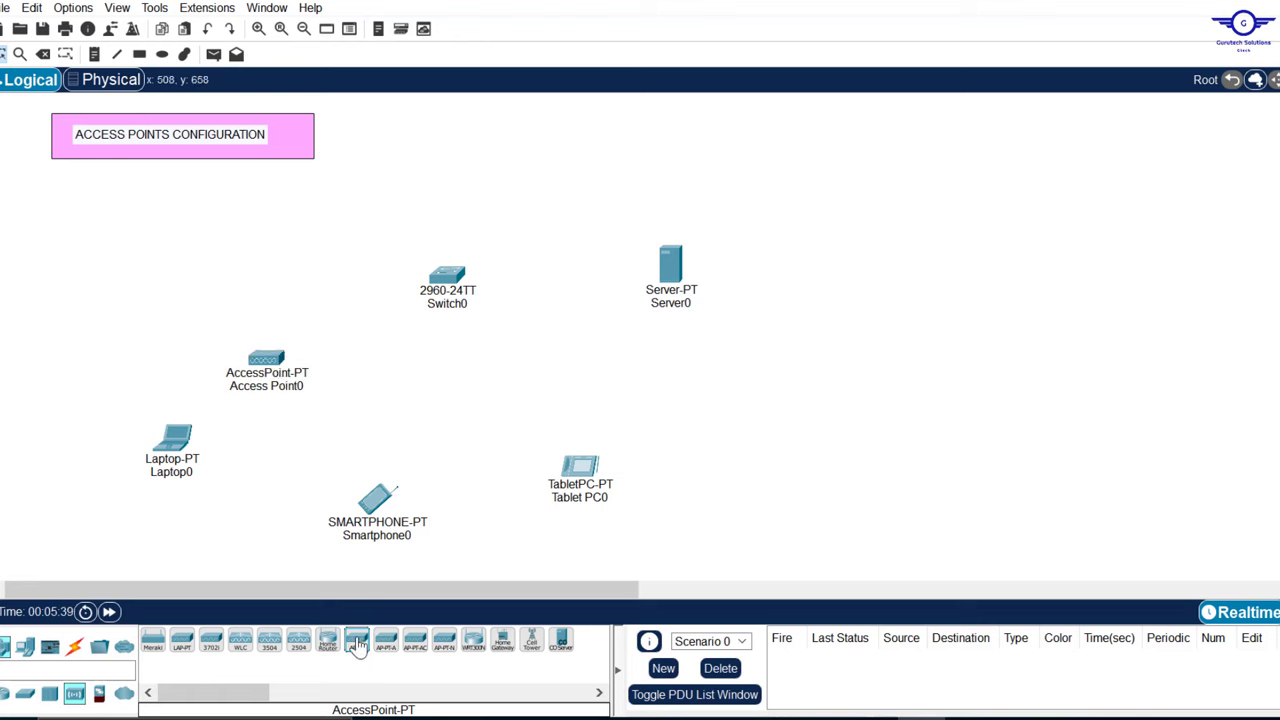
left_click_drag(358, 645, 416, 392)
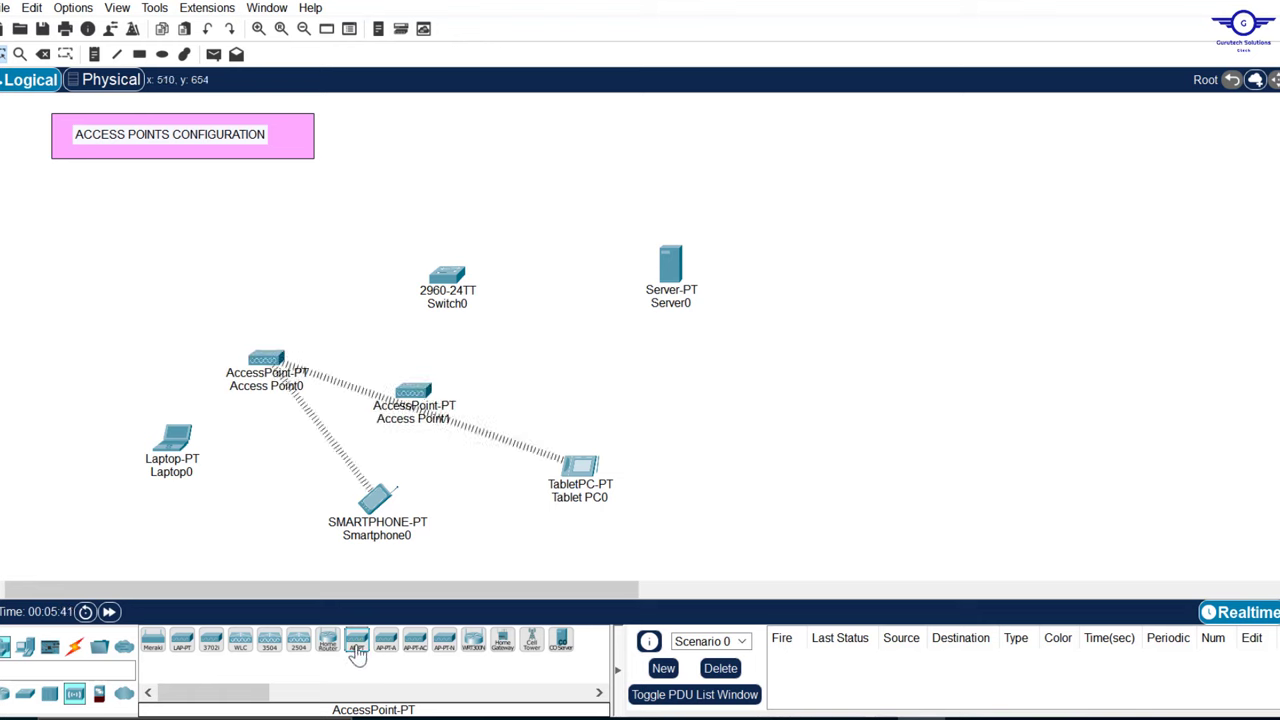
left_click_drag(358, 648, 548, 362)
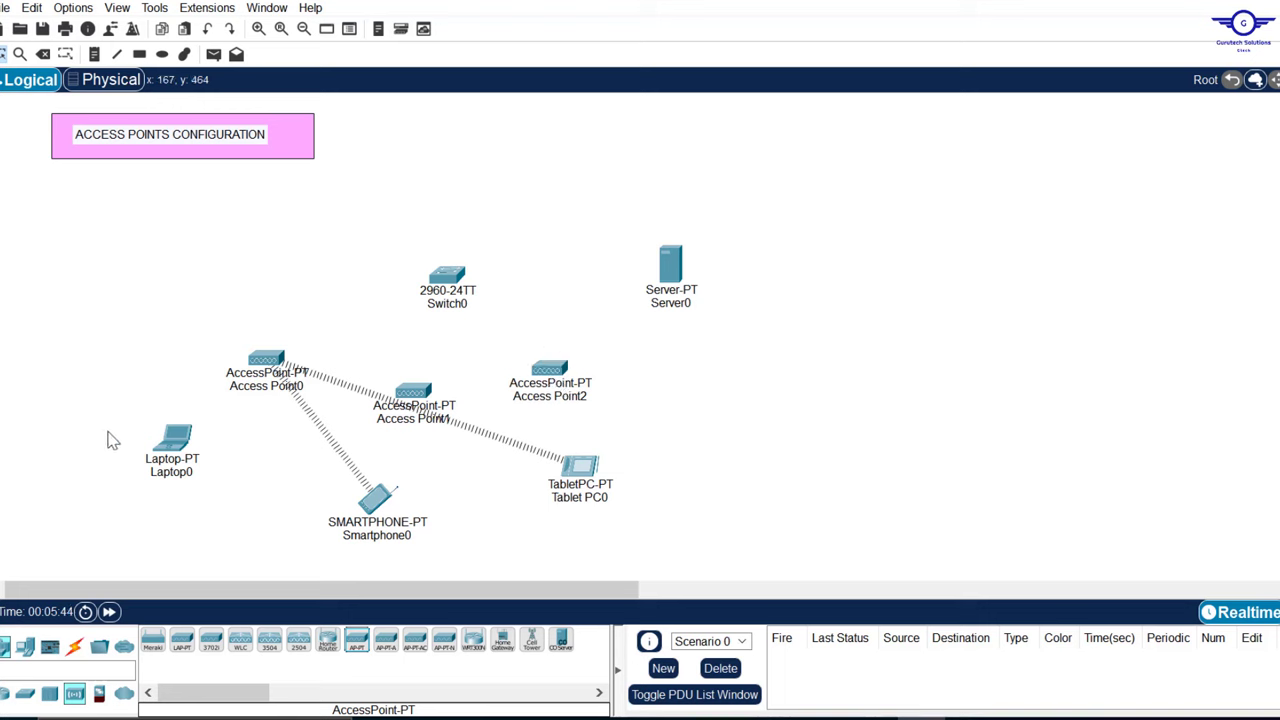
left_click_drag(108, 433, 671, 520)
Step: Cable Switch0 to Server0 using the automatic connection type
left_click(846, 431)
left_click(75, 648)
left_click(152, 639)
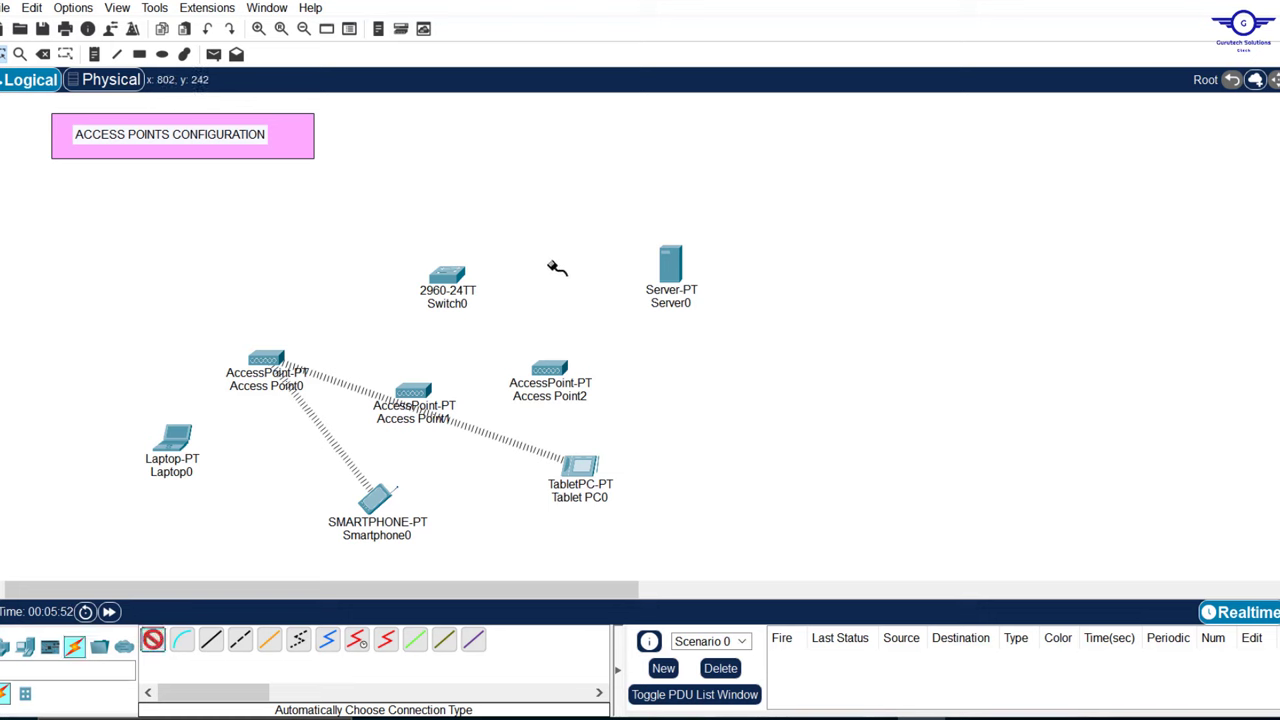
left_click(452, 276)
left_click(672, 272)
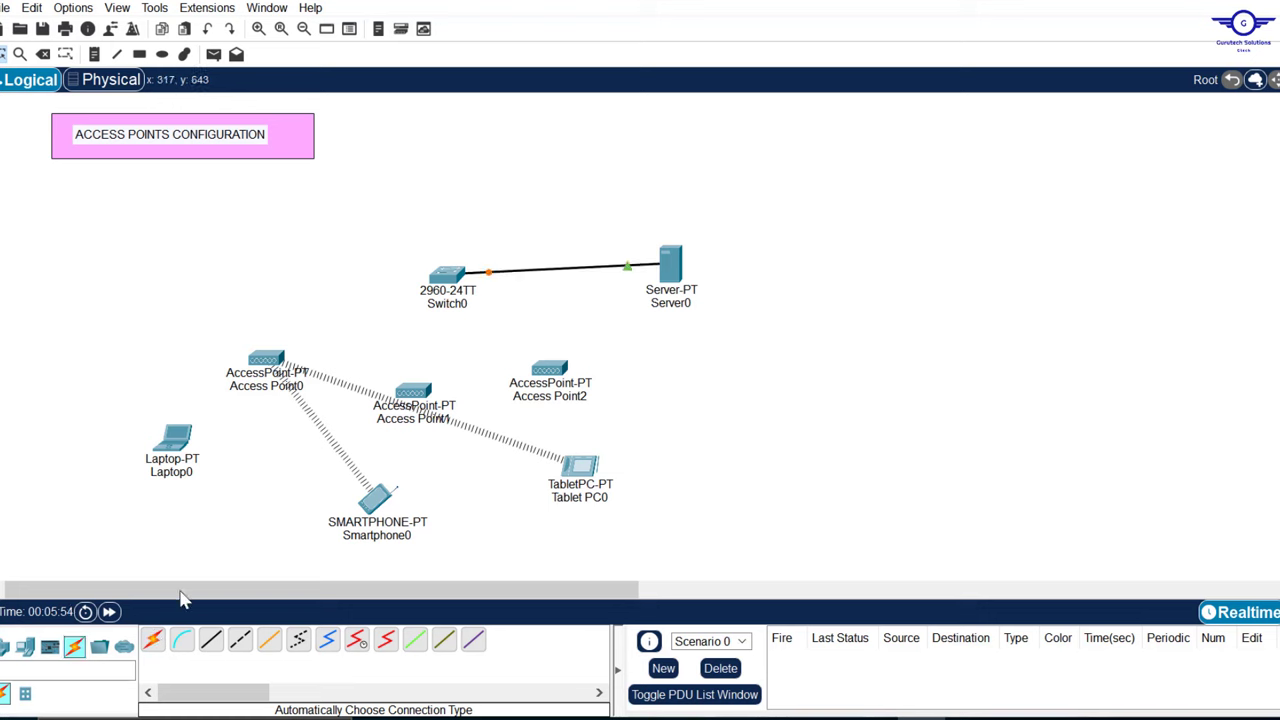
Step: Cable Switch0 to Access Point2, Access Point1 and Access Point0 with automatic connections
left_click(152, 639)
left_click(447, 276)
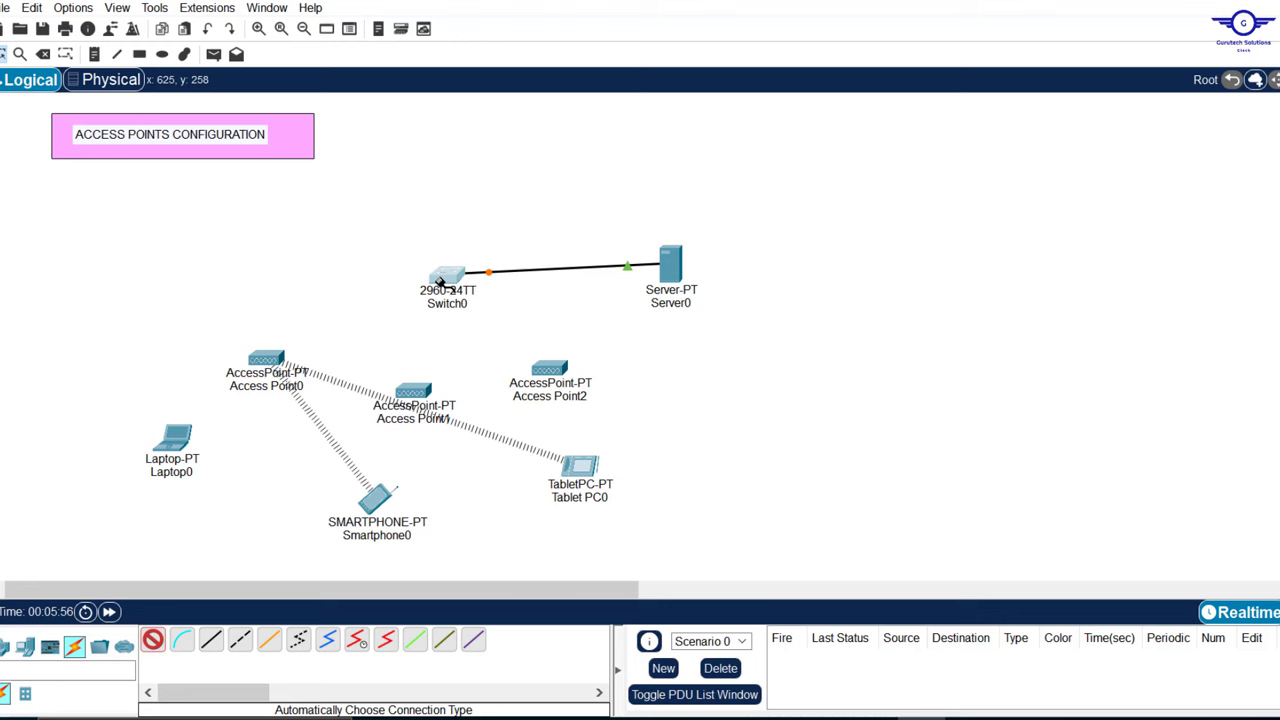
left_click(549, 367)
left_click(447, 276)
left_click(415, 392)
left_click(447, 276)
left_click(266, 360)
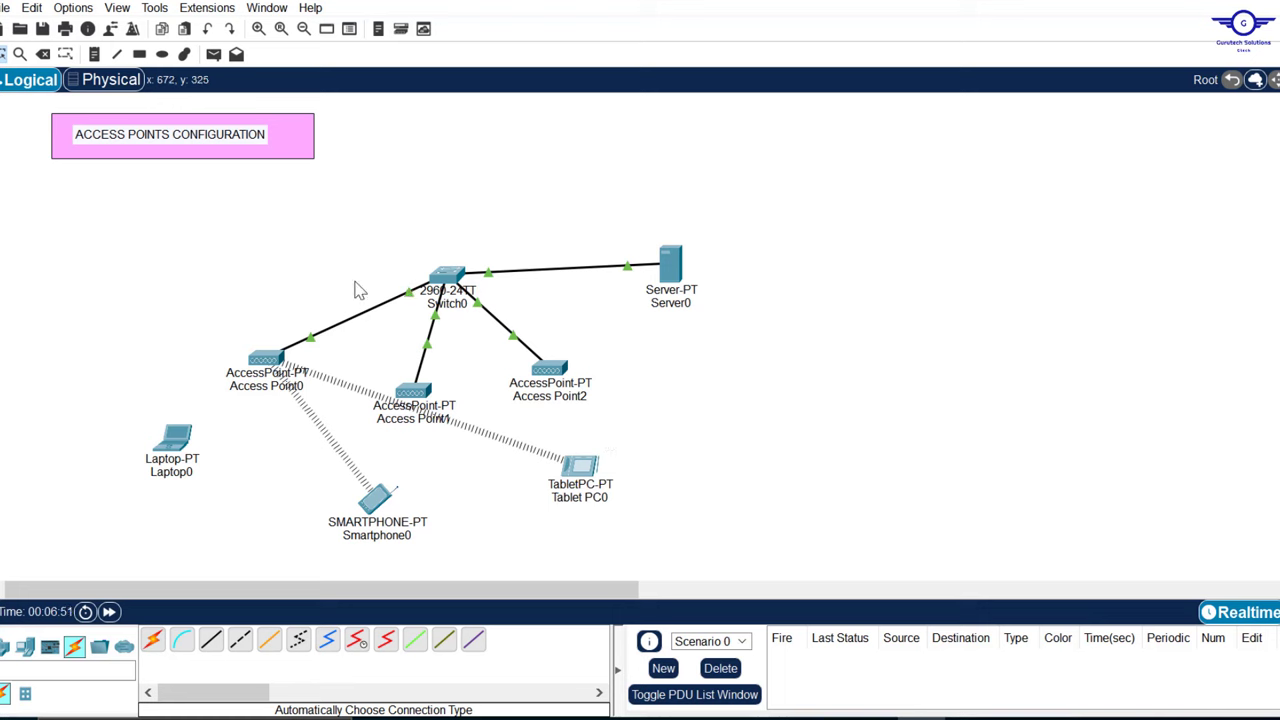
Step: Move Switch0 up and left and Server0 up level with it, then clear the selection
left_click_drag(447, 273, 421, 252)
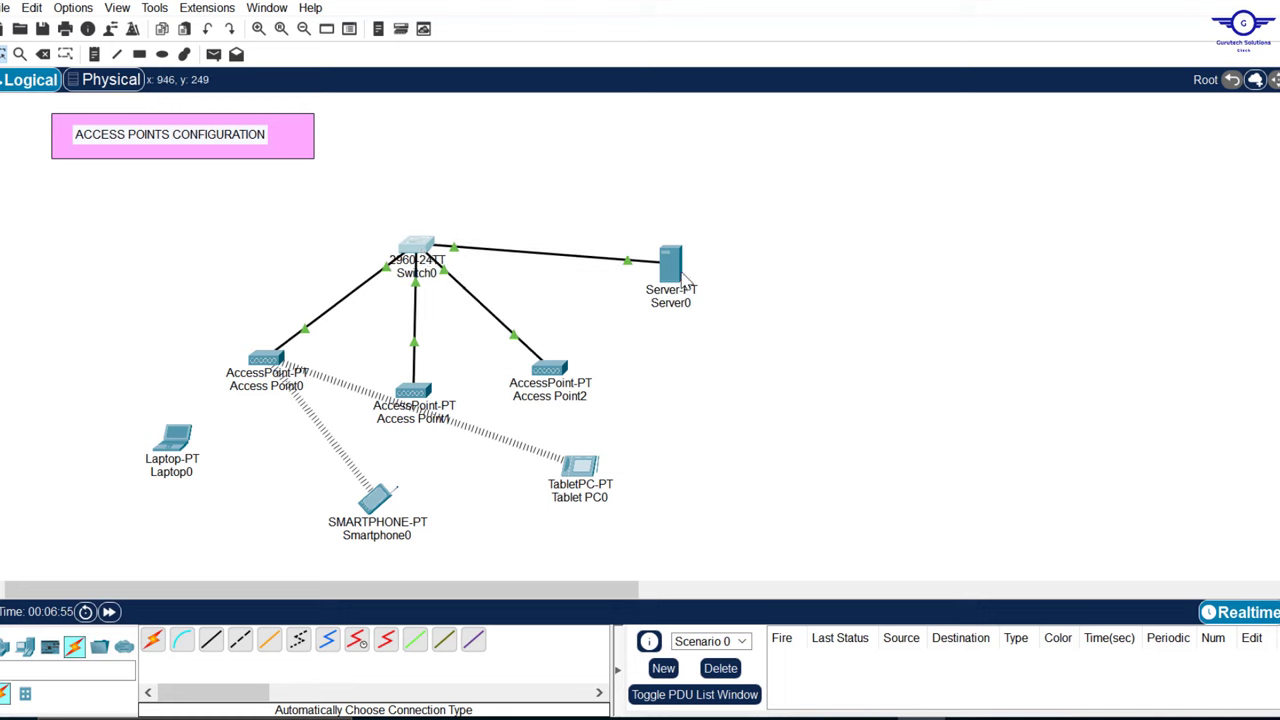
left_click_drag(678, 268, 636, 236)
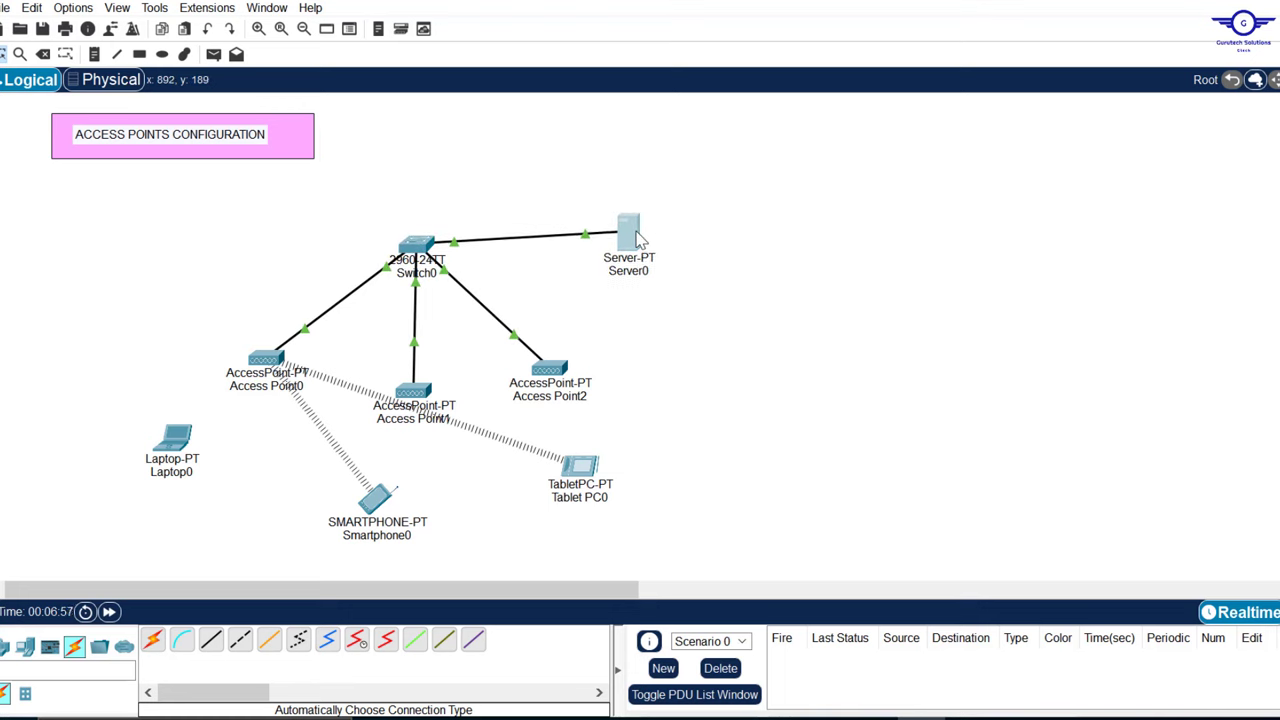
left_click_drag(107, 442, 659, 545)
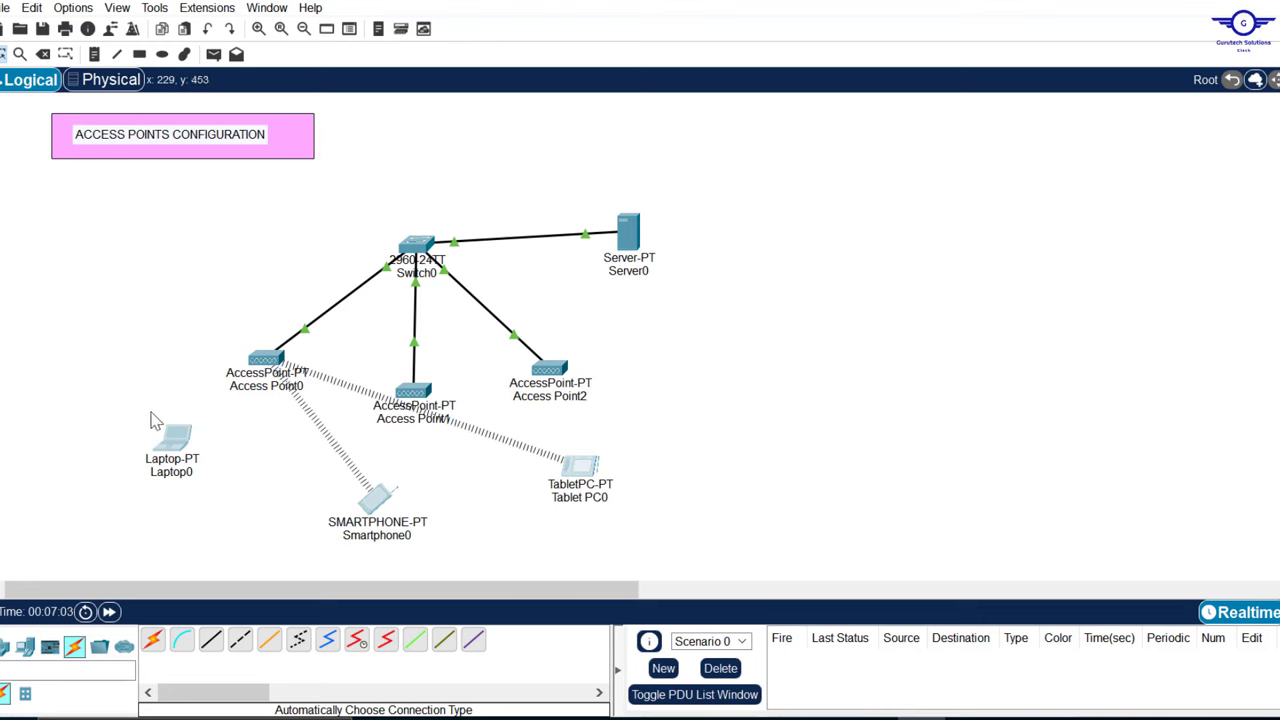
left_click_drag(152, 345, 272, 505)
left_click(266, 434)
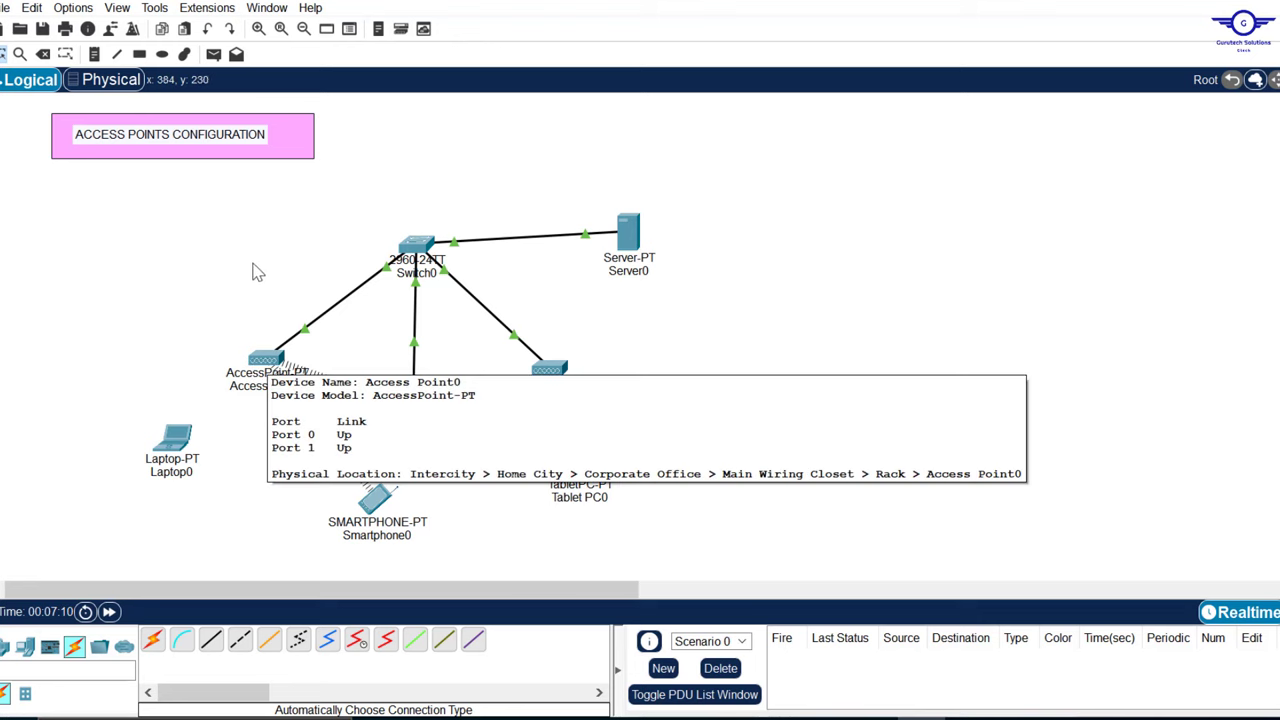
Step: Set Access Point0's Port 1 SSID to IT with WPA2-PSK and its passphrase, then close it
left_click(276, 365)
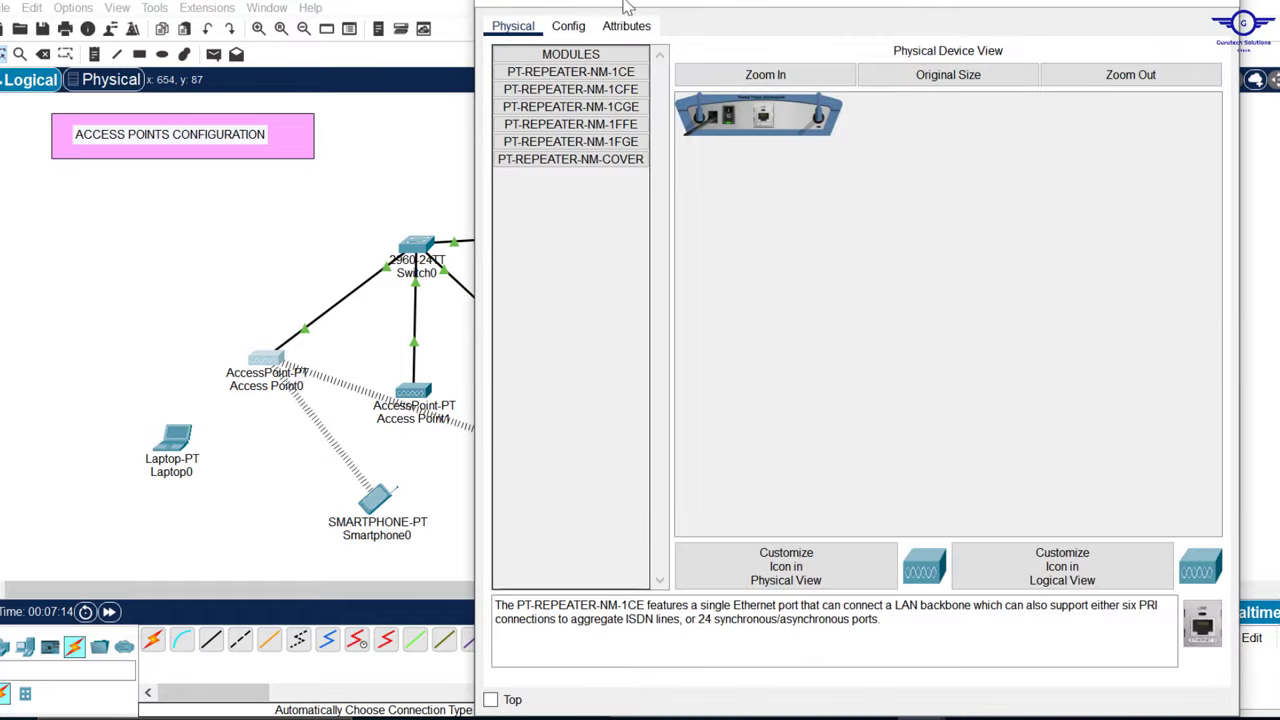
left_click(568, 26)
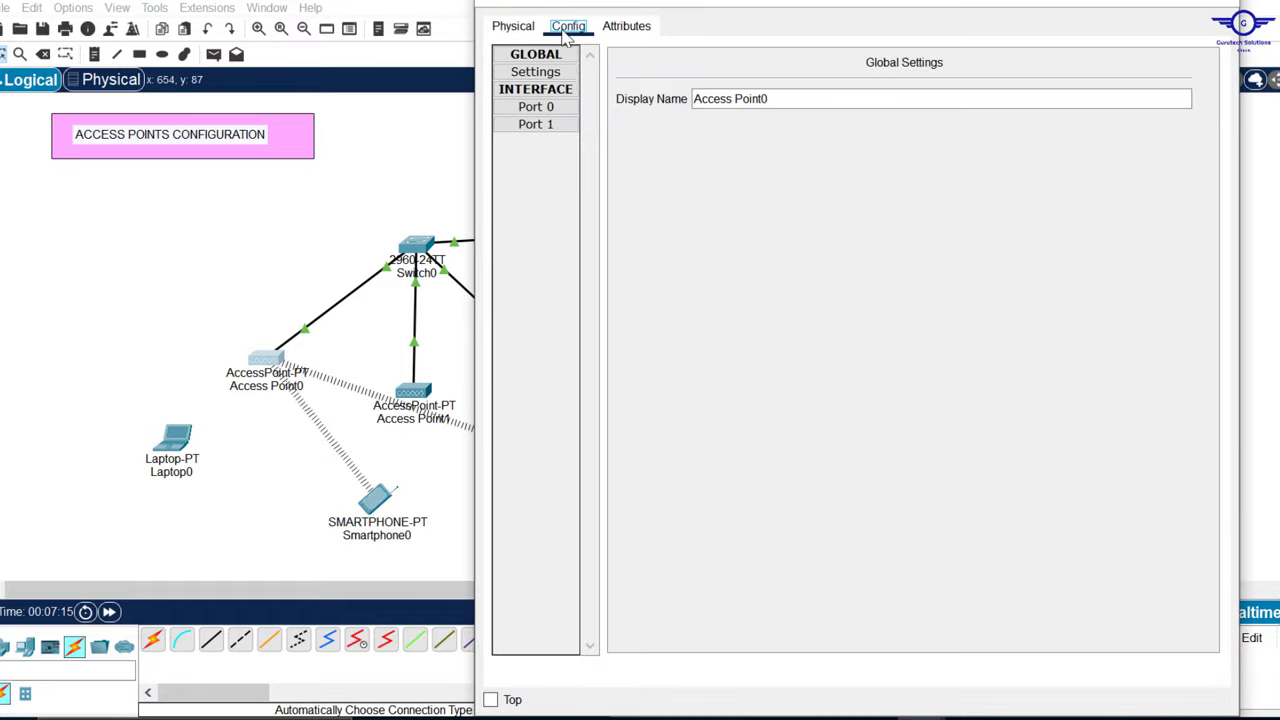
left_click(552, 127)
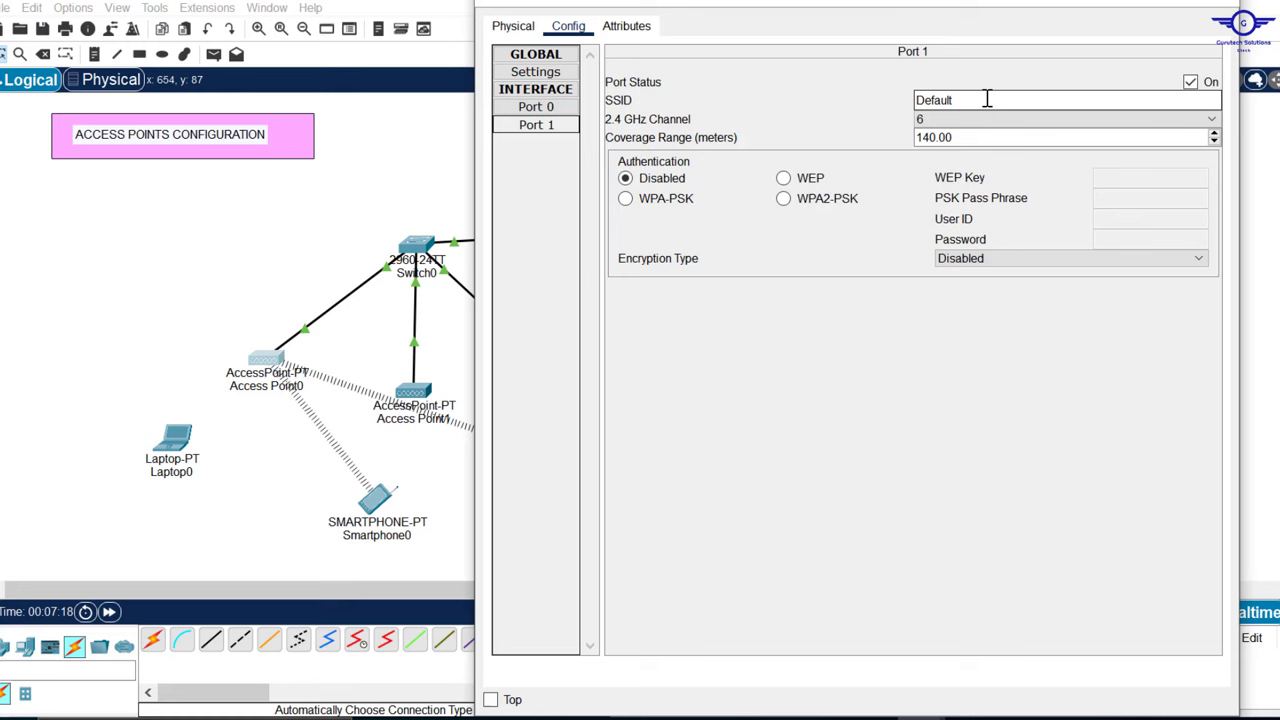
left_click_drag(950, 100, 863, 94)
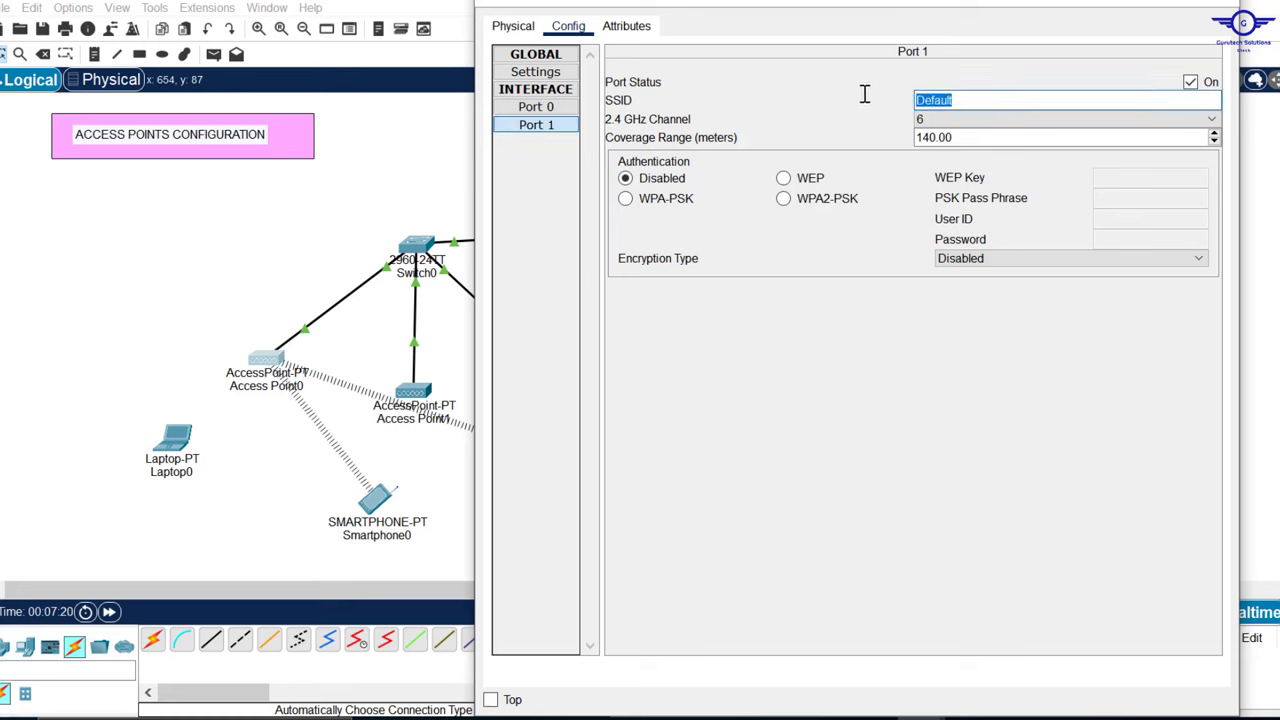
type("IT")
left_click(835, 203)
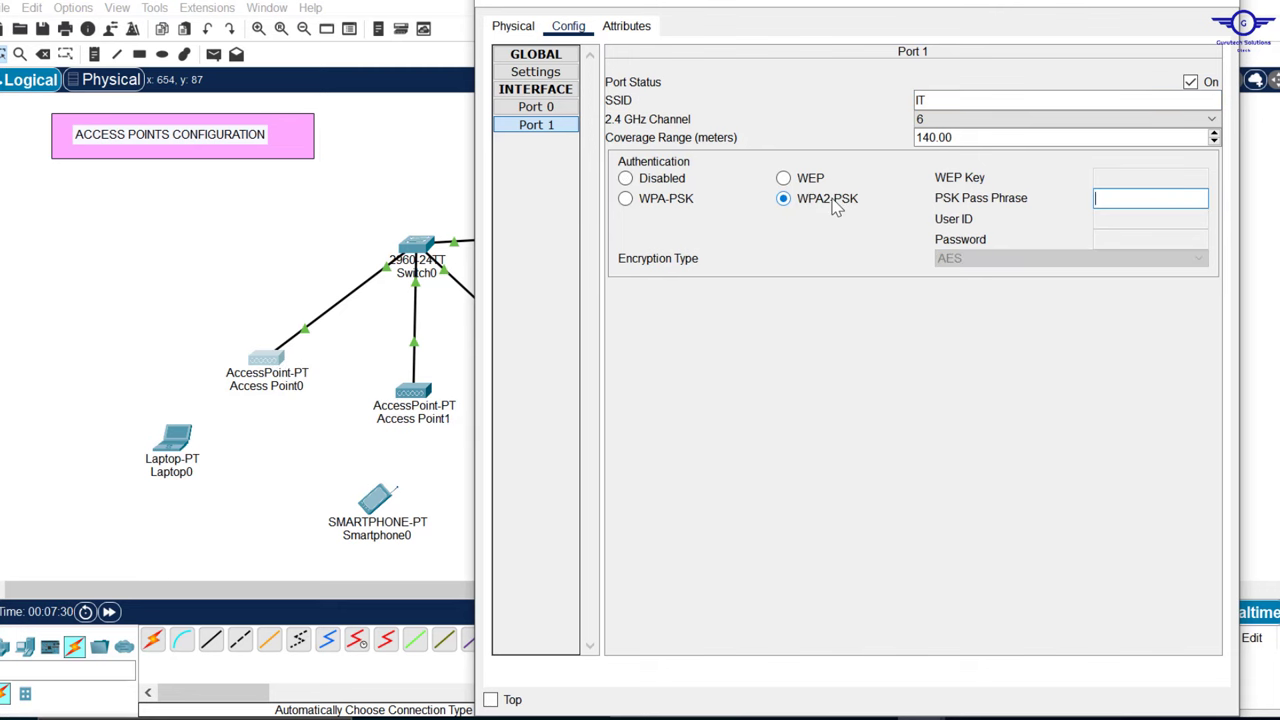
left_click(1131, 199)
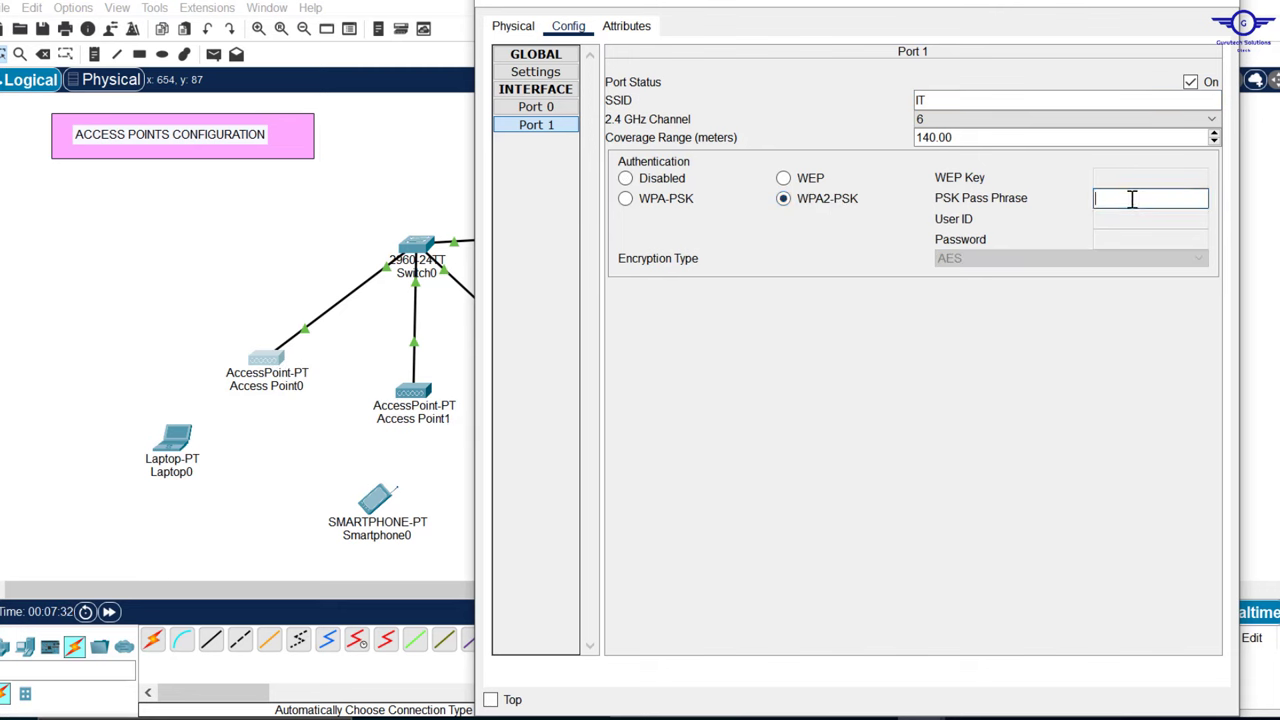
type("IT0987")
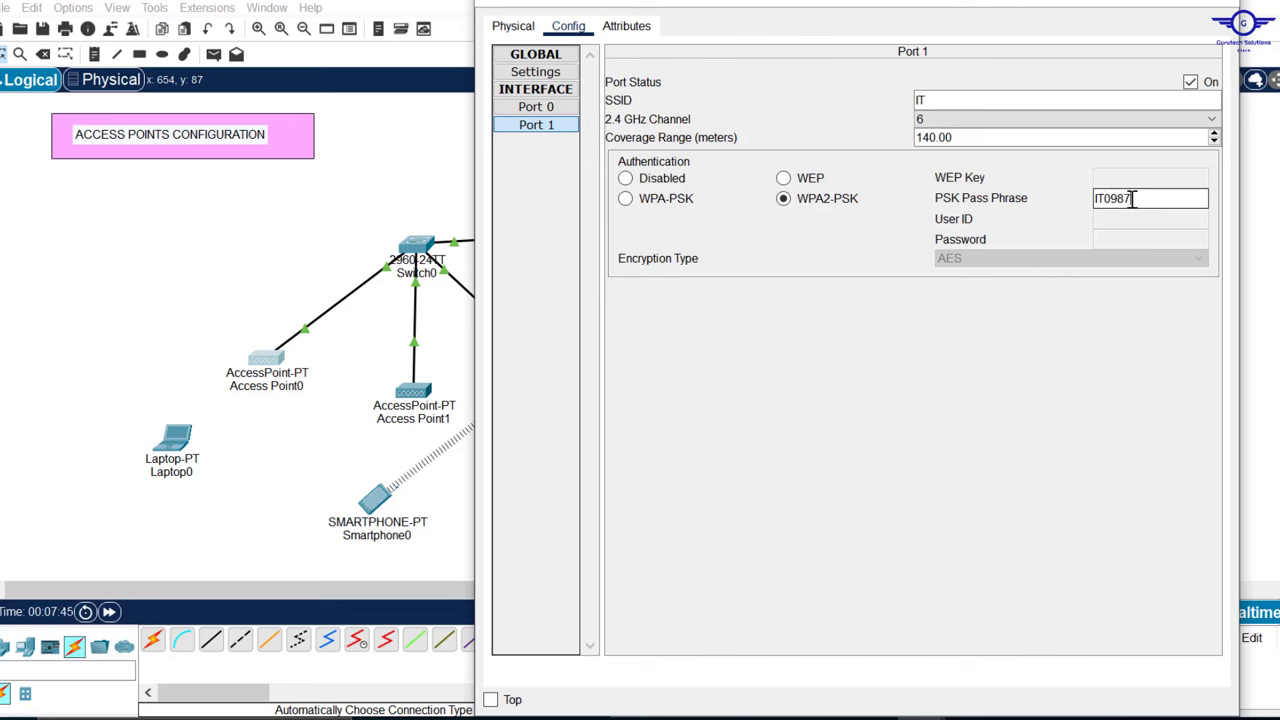
type("65")
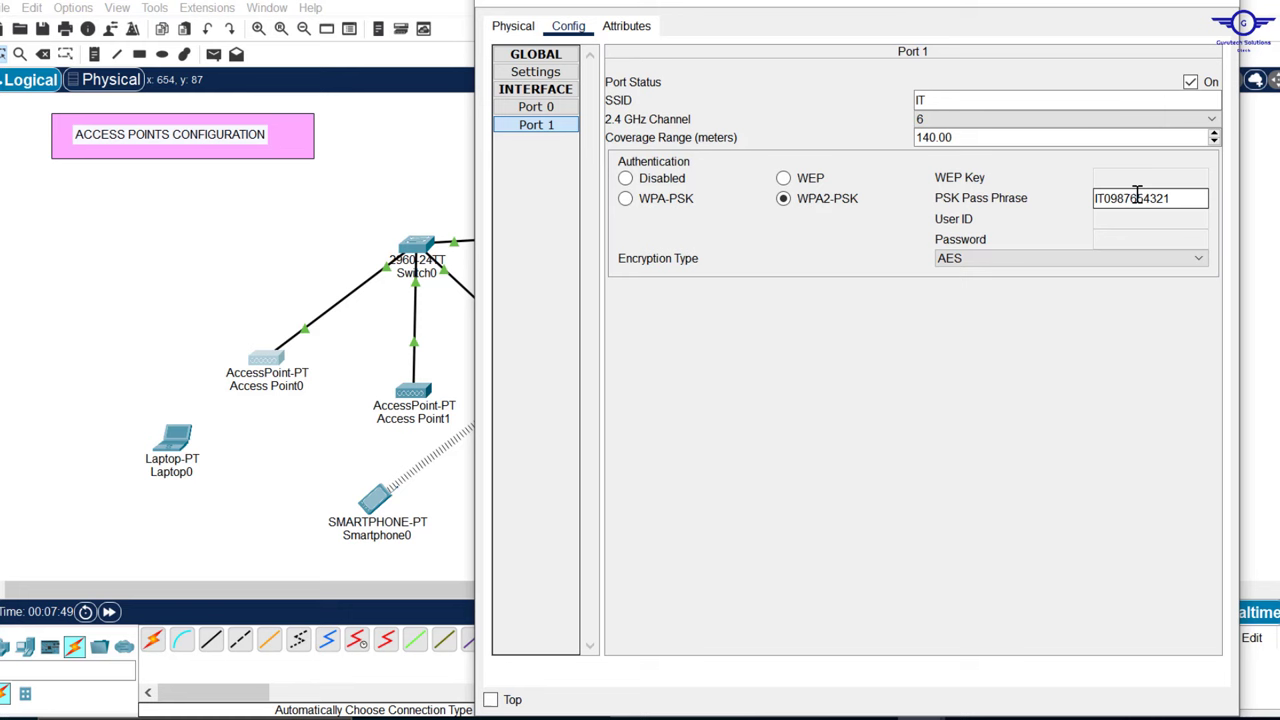
type("4321")
left_click(1215, 10)
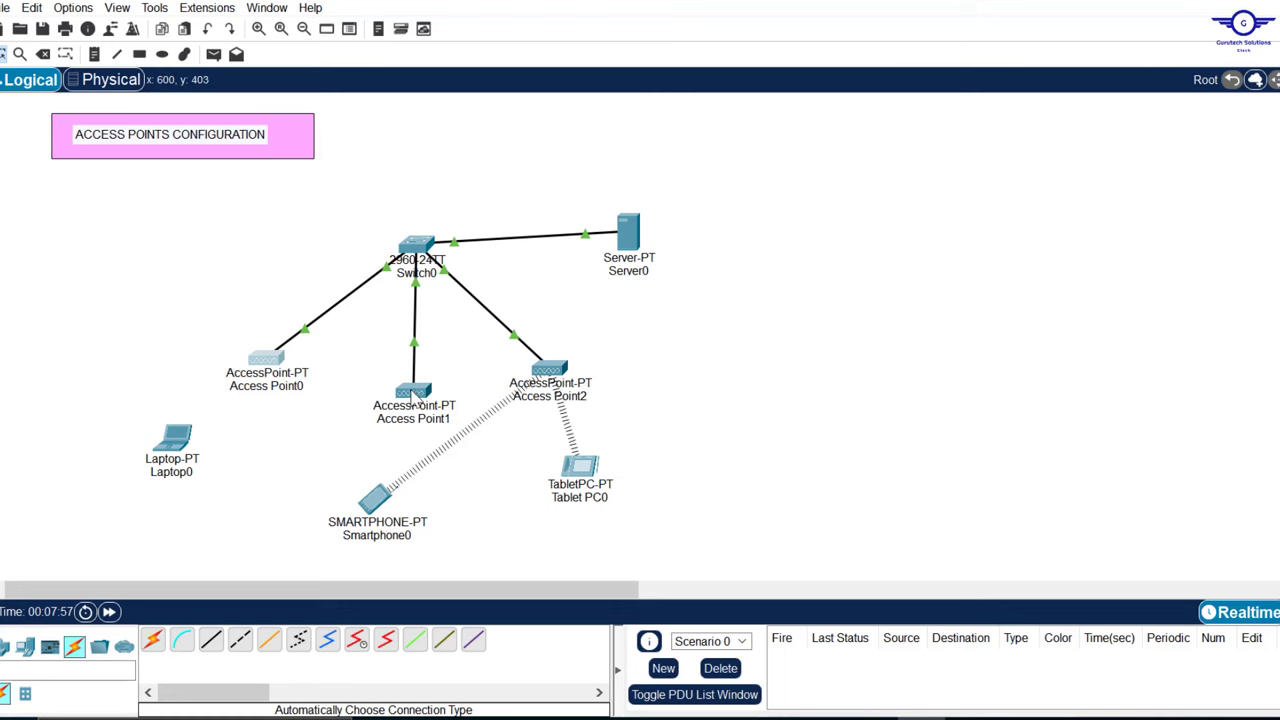
Step: Set Access Point1's Port 1 SSID to HR with WPA2-PSK and its passphrase, then close it
left_click(413, 395)
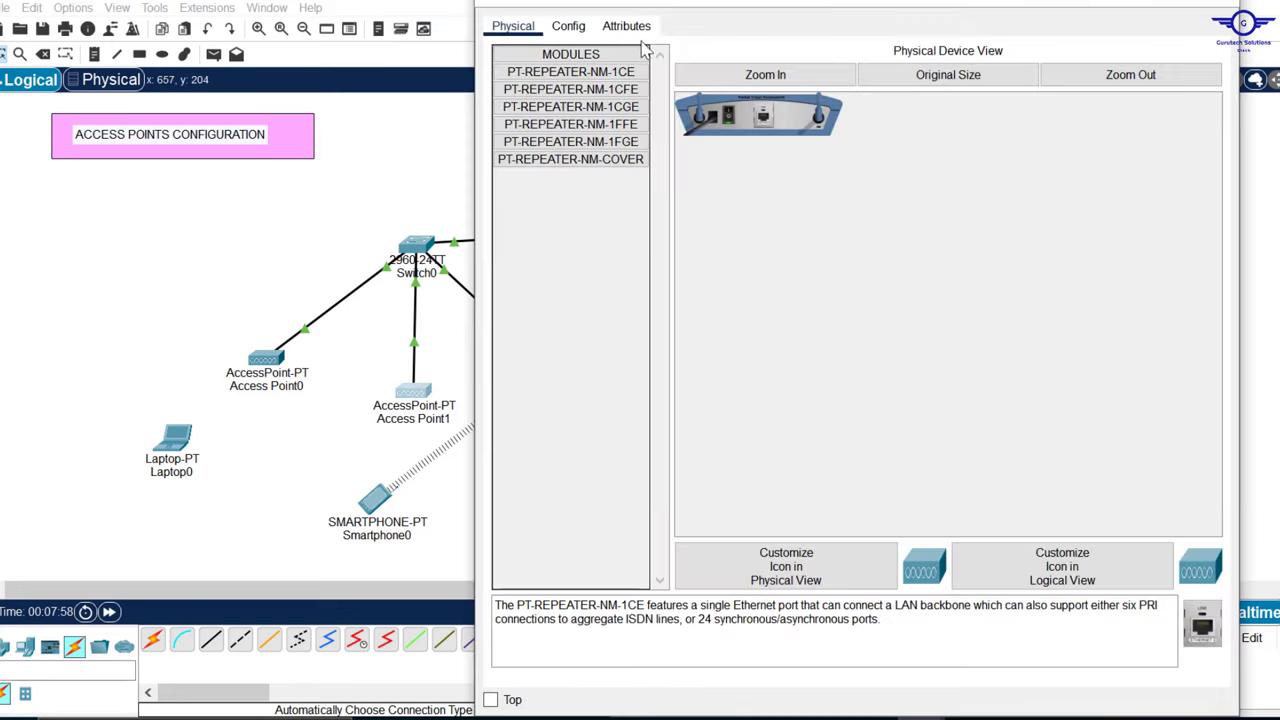
left_click(568, 26)
left_click(556, 126)
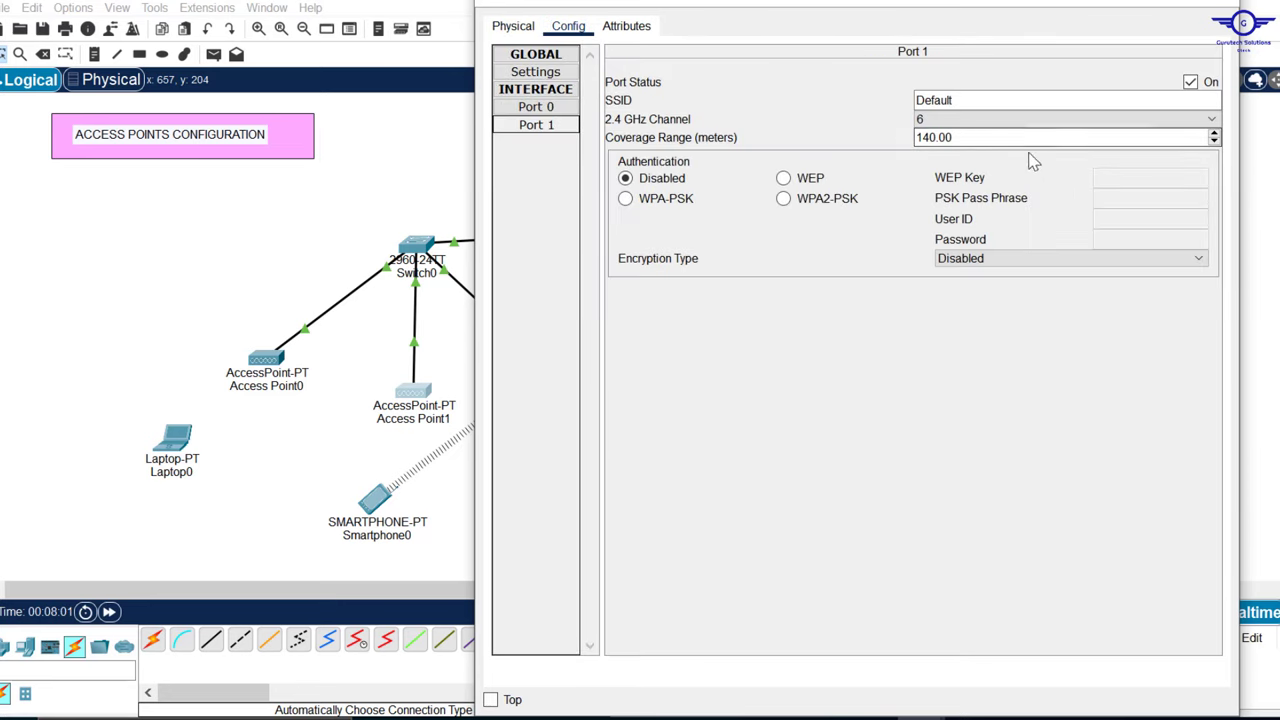
left_click(971, 104)
key("ctrl+a")
type("H")
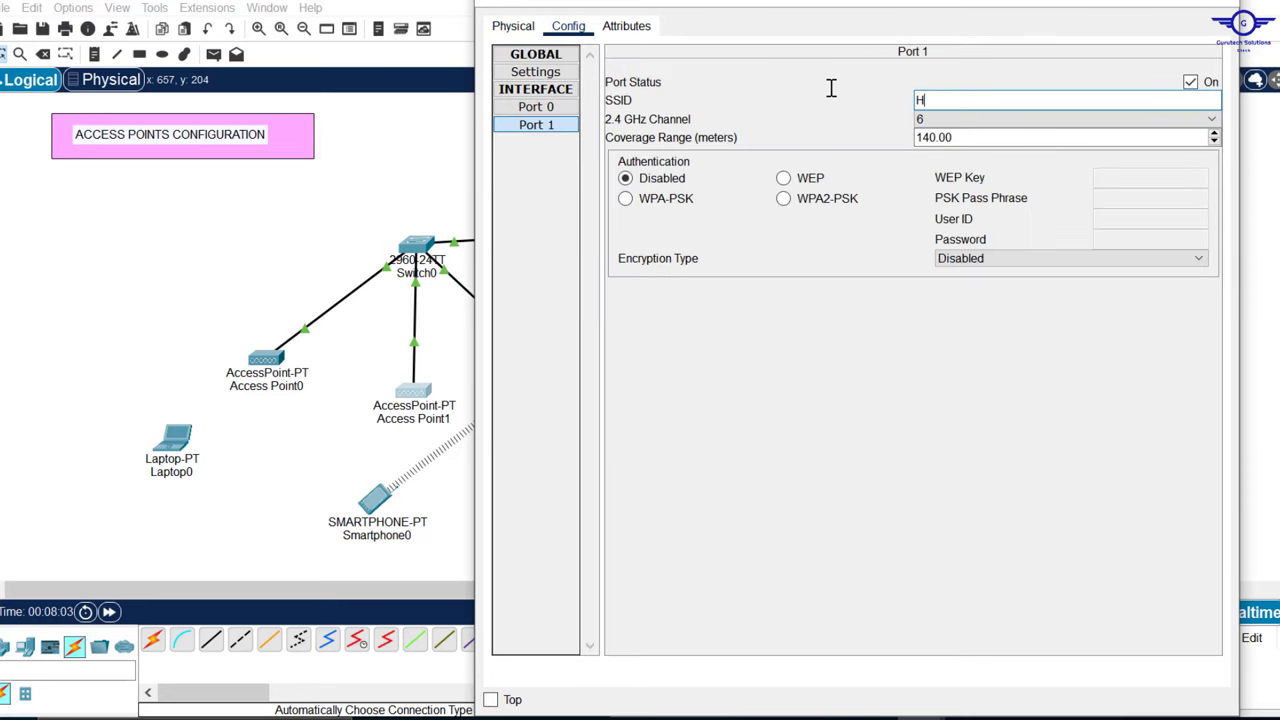
type("R")
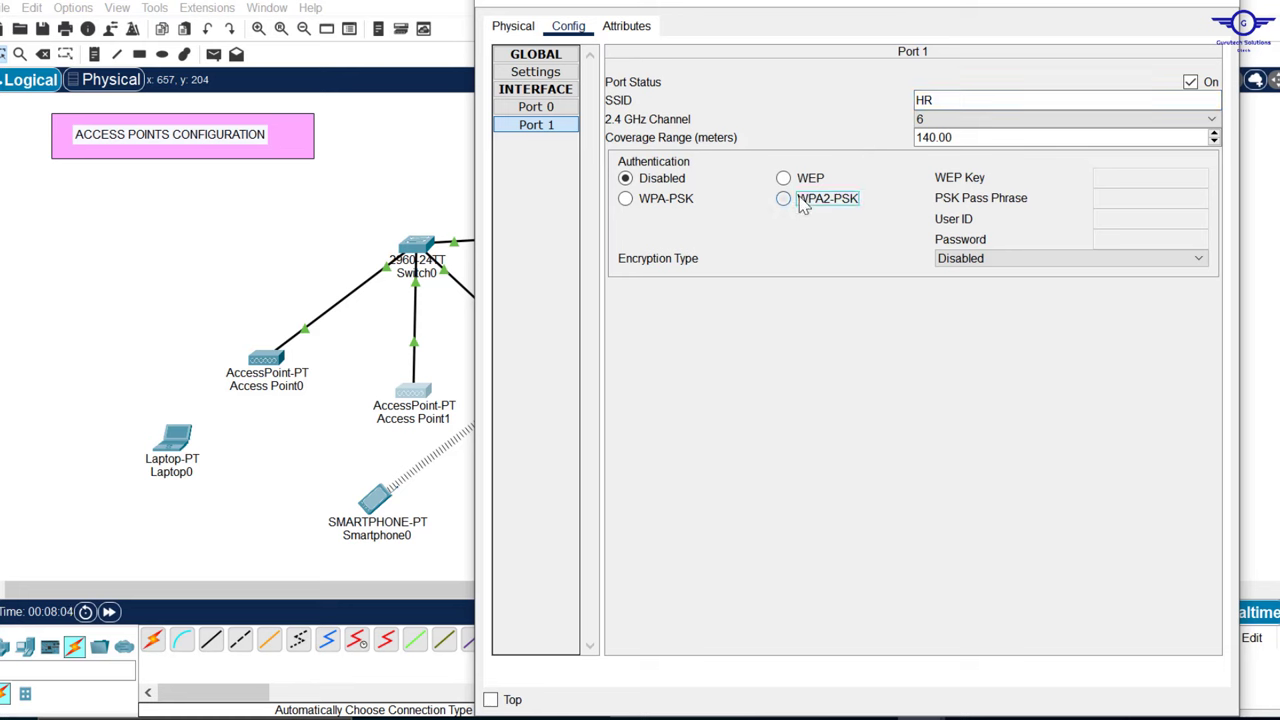
left_click(790, 198)
left_click(1159, 192)
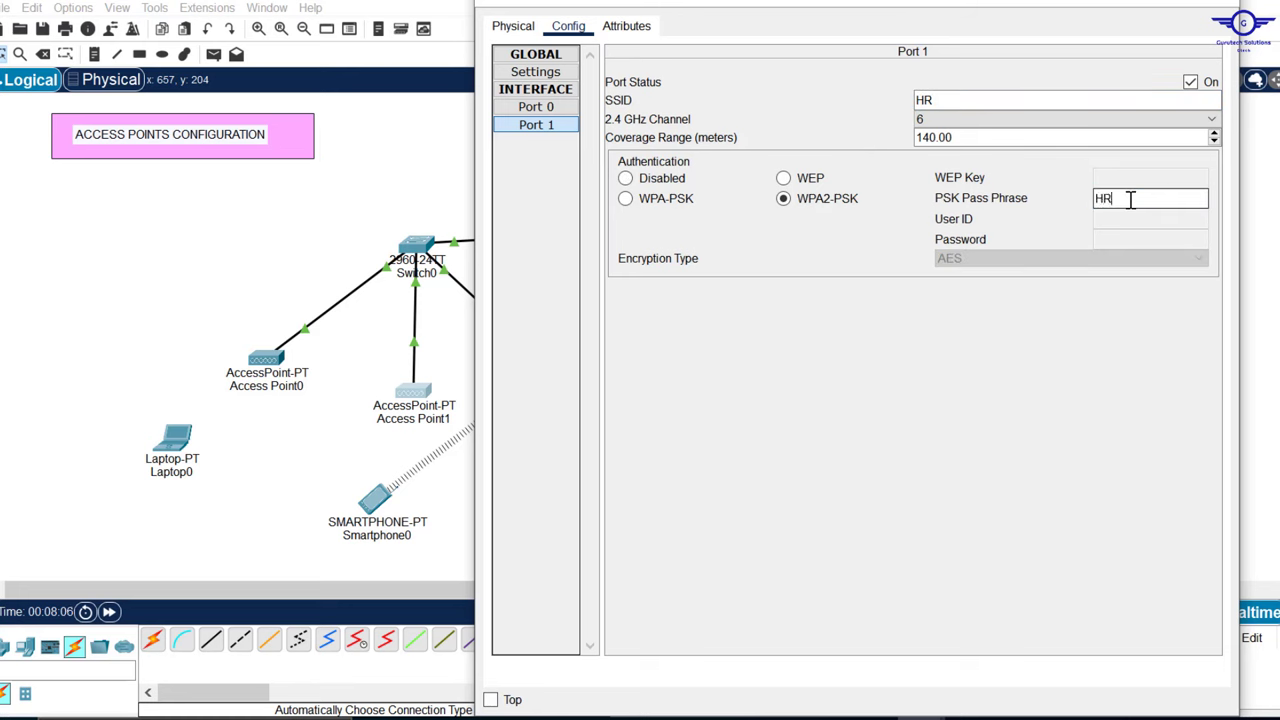
type("HR098765")
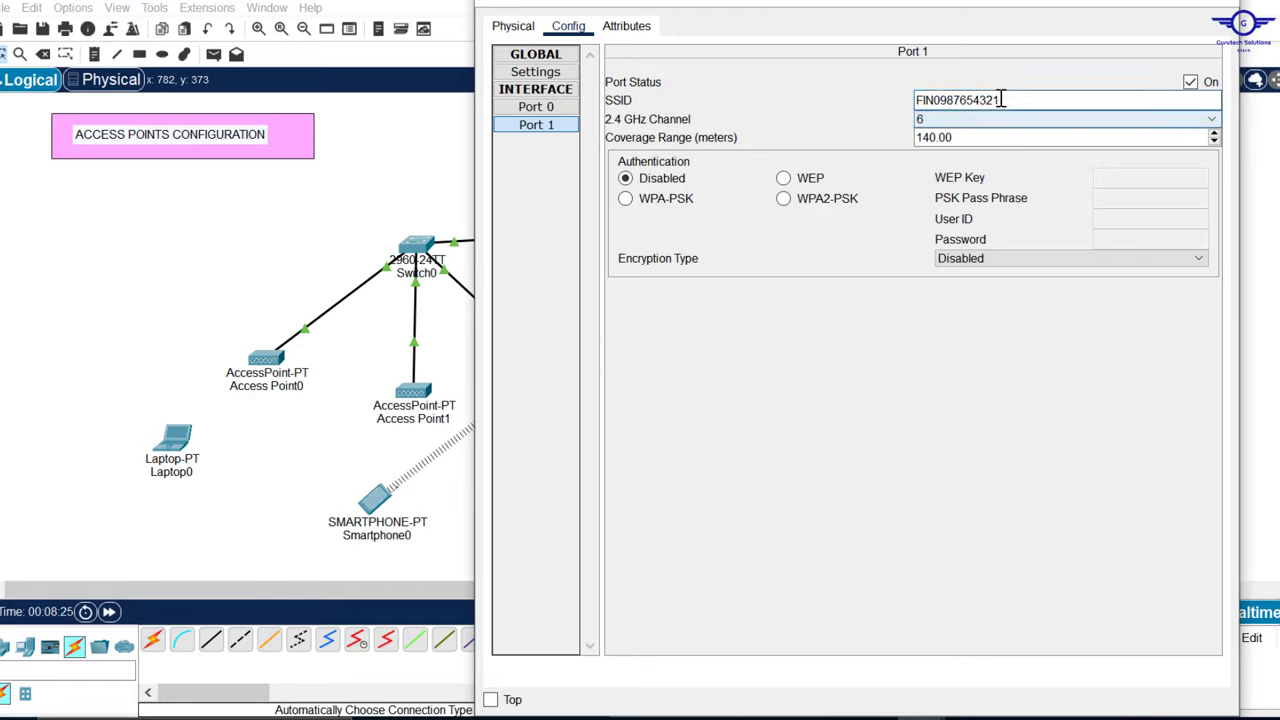
left_click(820, 210)
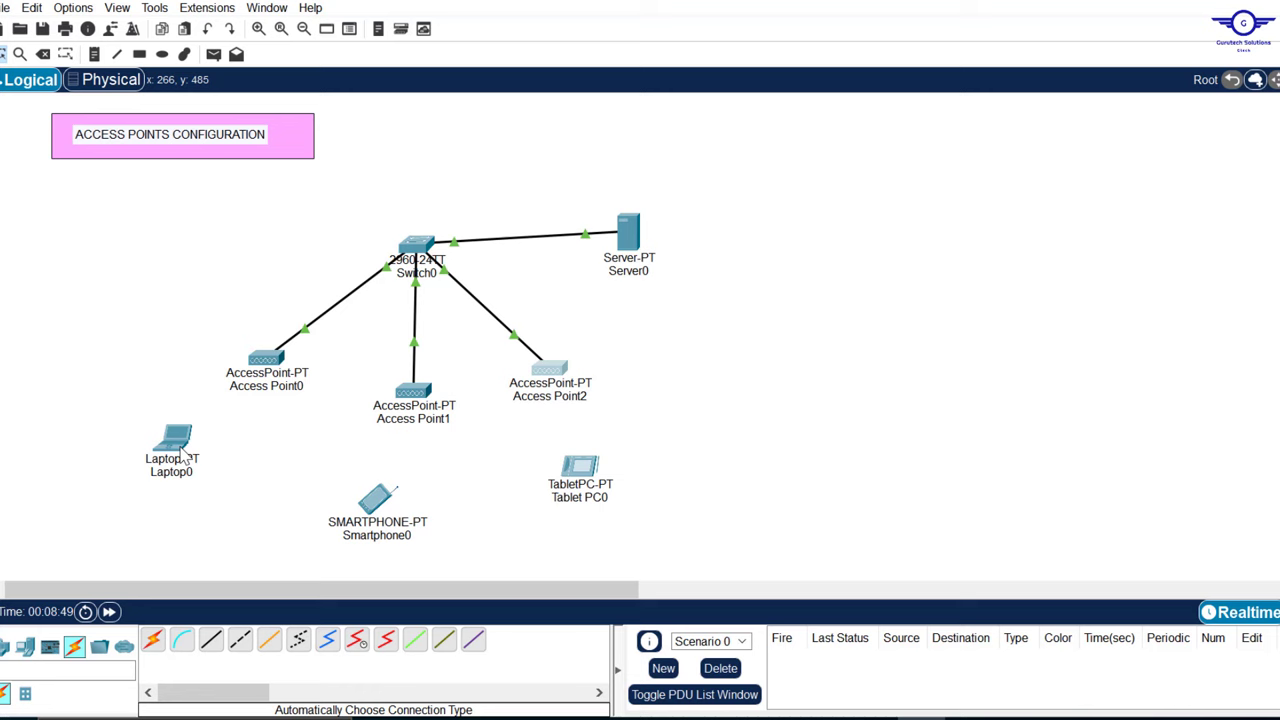
Step: Open Laptop0's device window from the Logical workspace
mouse_move(181, 455)
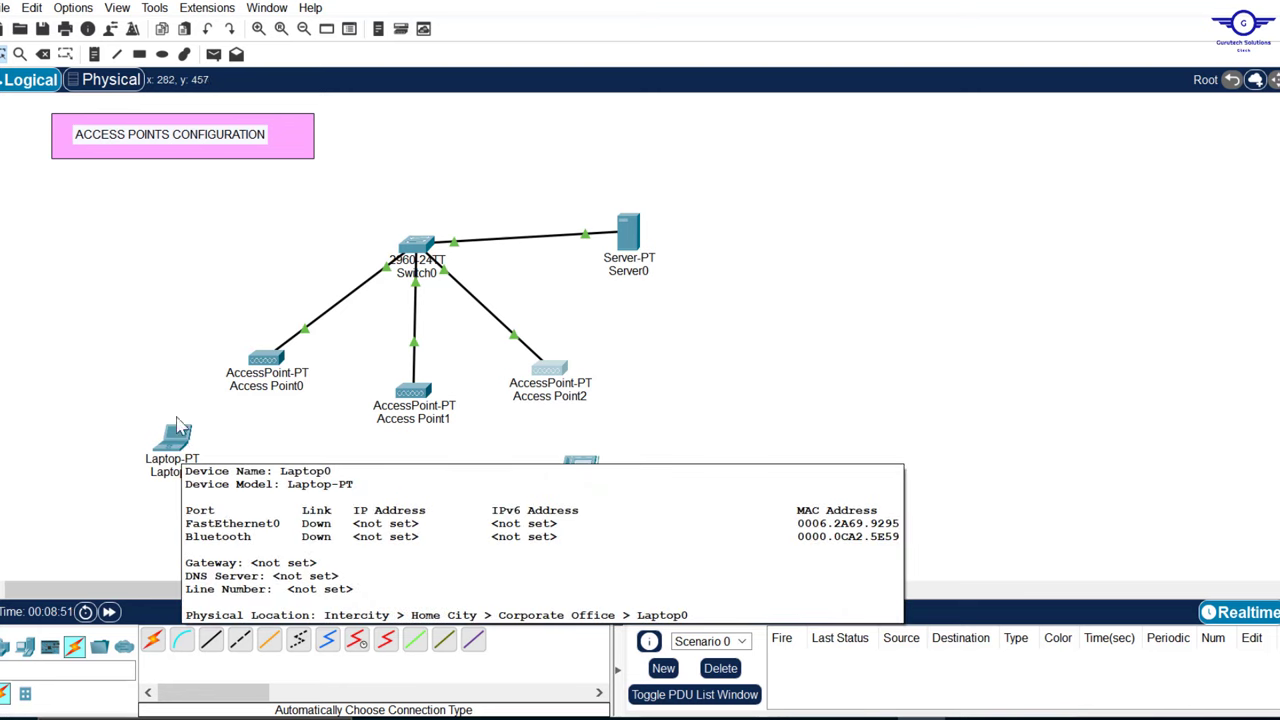
left_click_drag(114, 424, 248, 499)
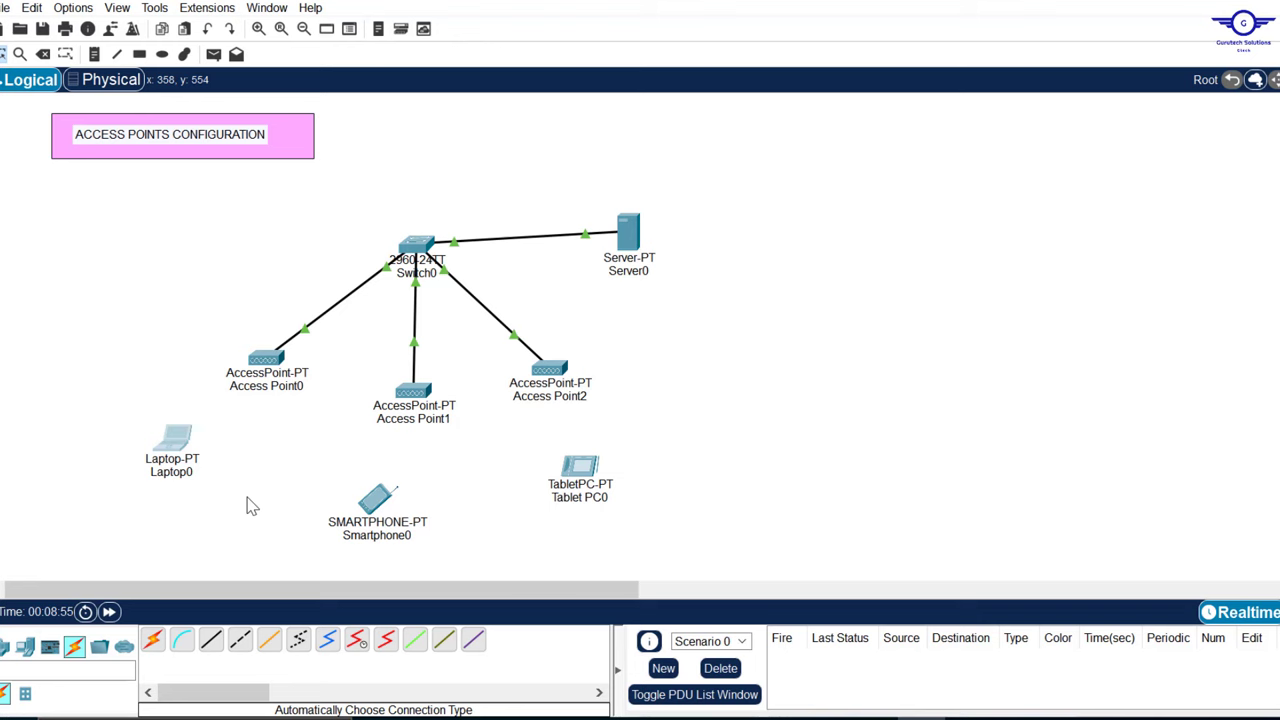
left_click(178, 448)
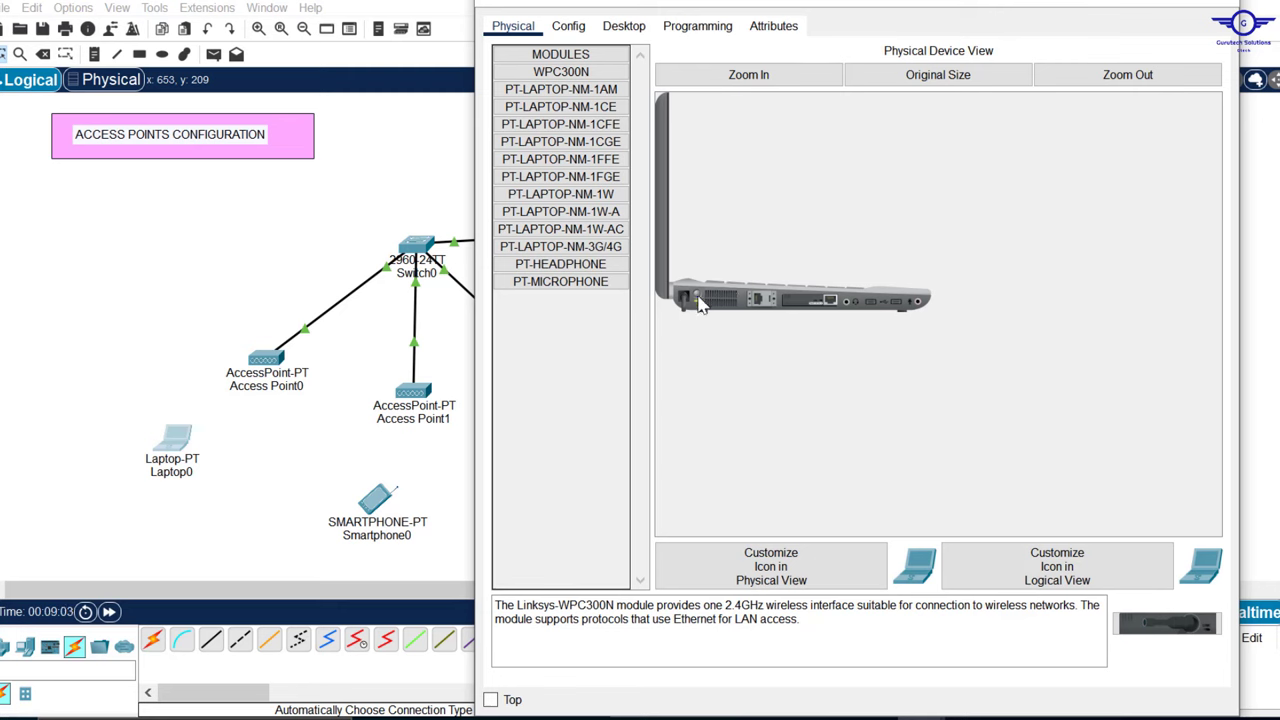
Step: Swap Laptop0's existing network module for the WPC300N wireless adapter and close the window
left_click_drag(826, 313, 545, 316)
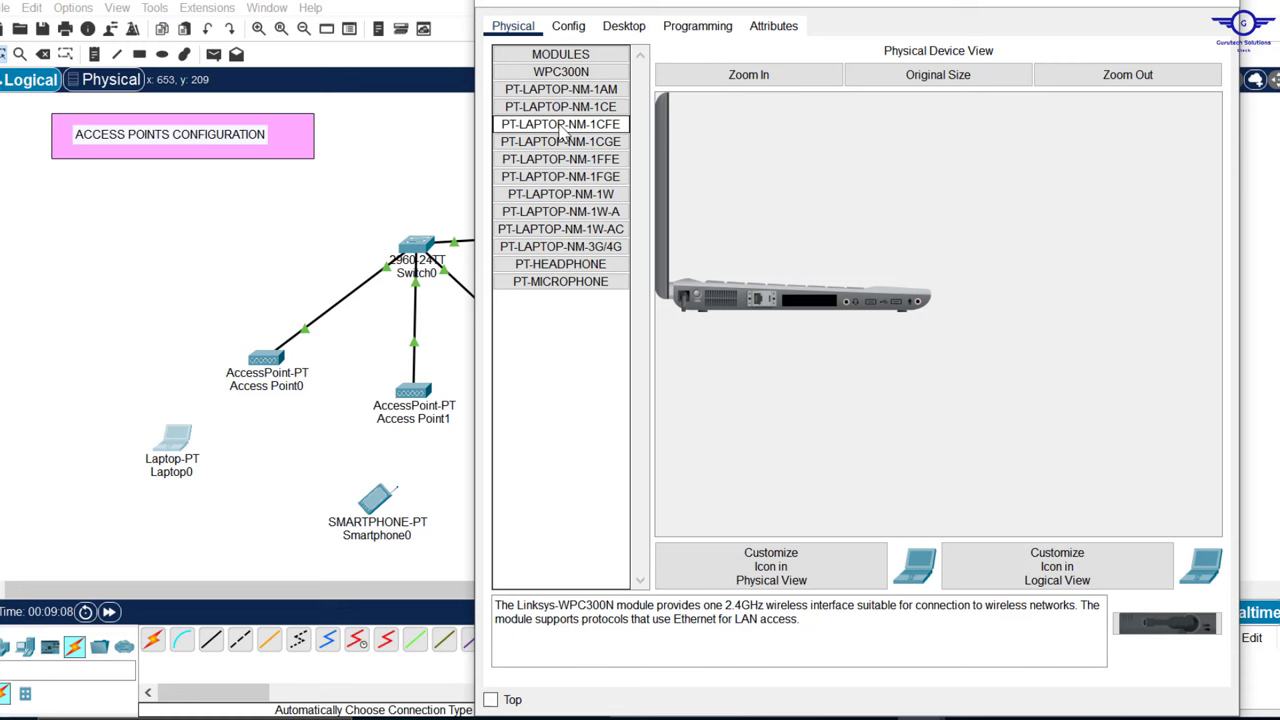
left_click_drag(555, 80, 815, 308)
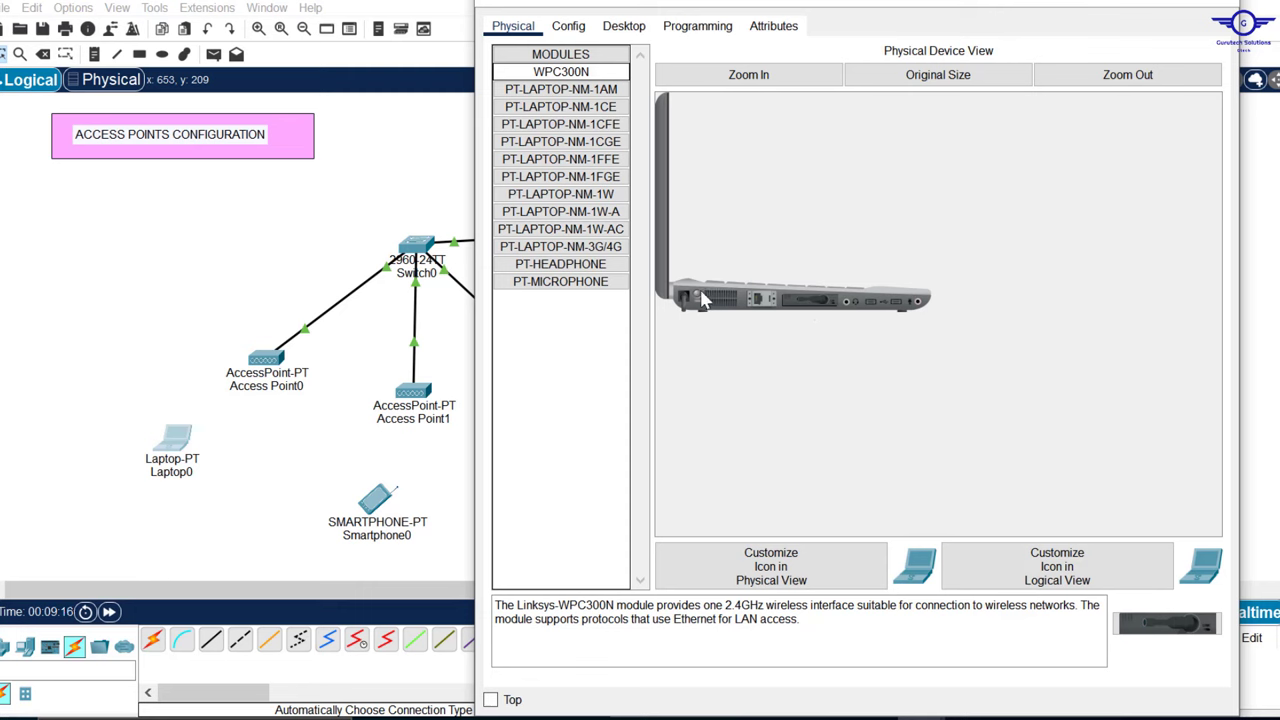
left_click(1222, 6)
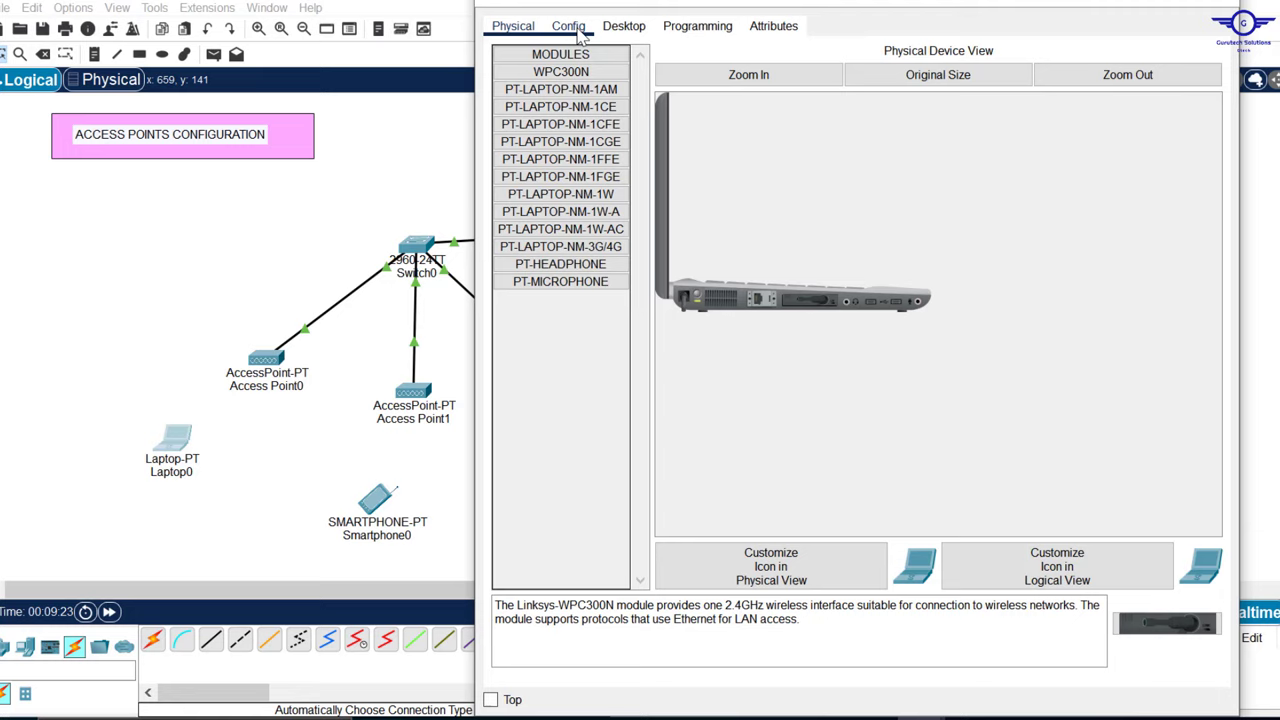
Step: Check Access Point0's Port 1 SSID IT and passphrase, then reopen Laptop0's configuration window
left_click(568, 26)
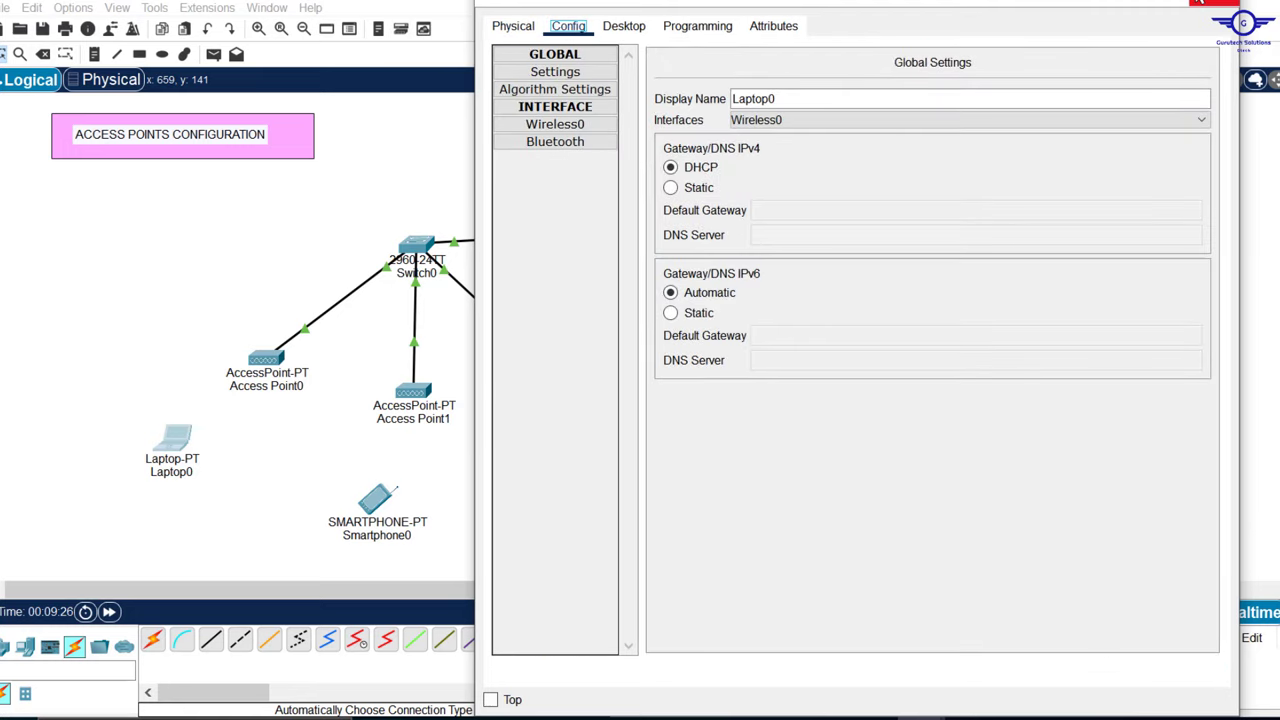
left_click(1210, 5)
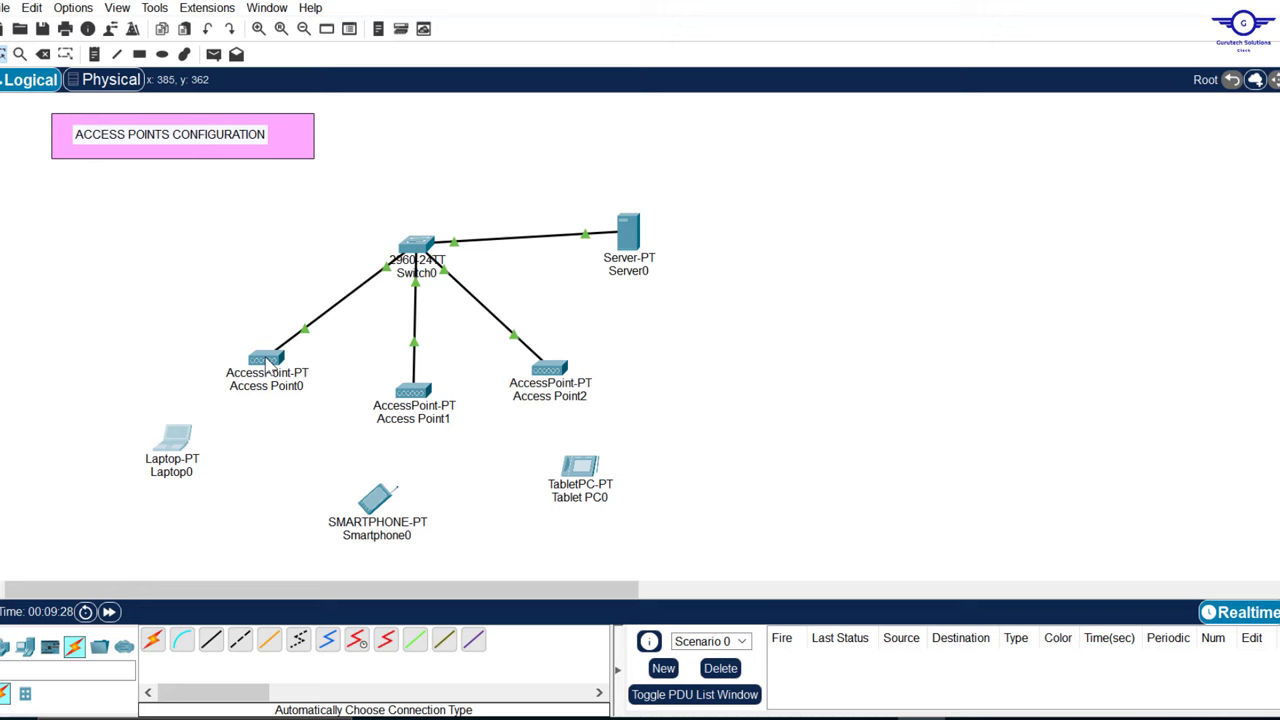
mouse_move(268, 366)
left_click(268, 360)
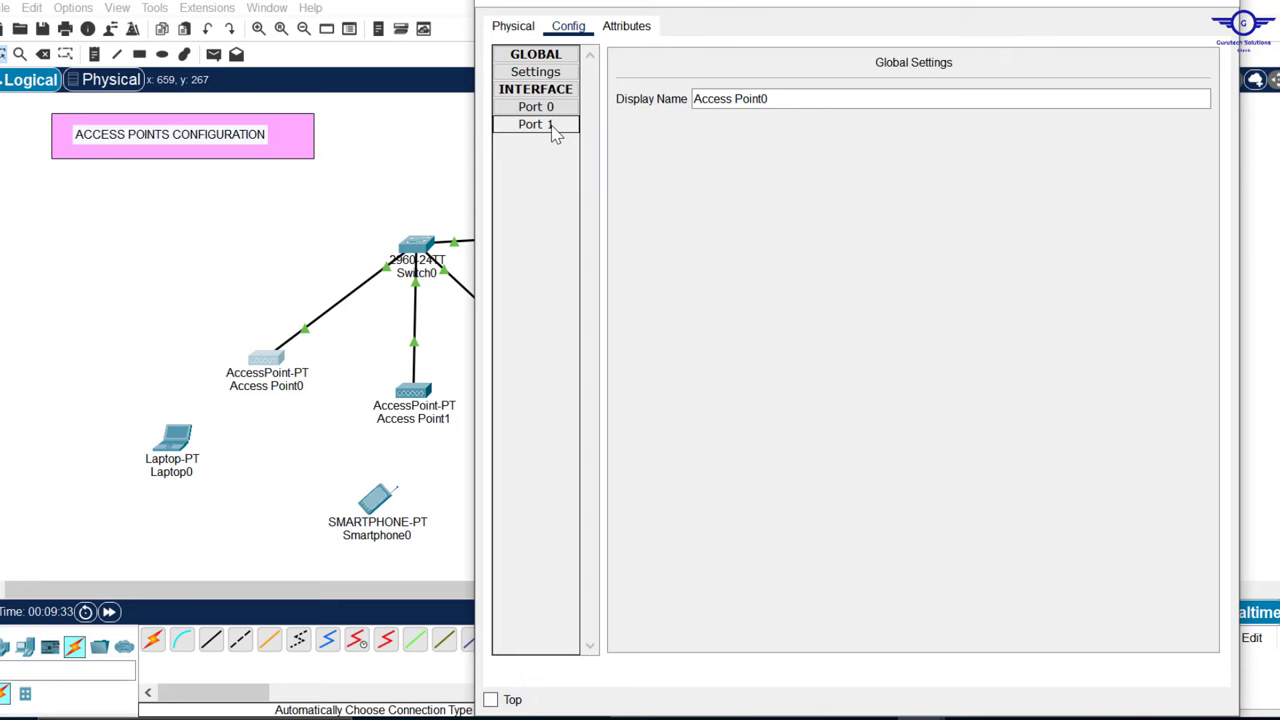
left_click(551, 129)
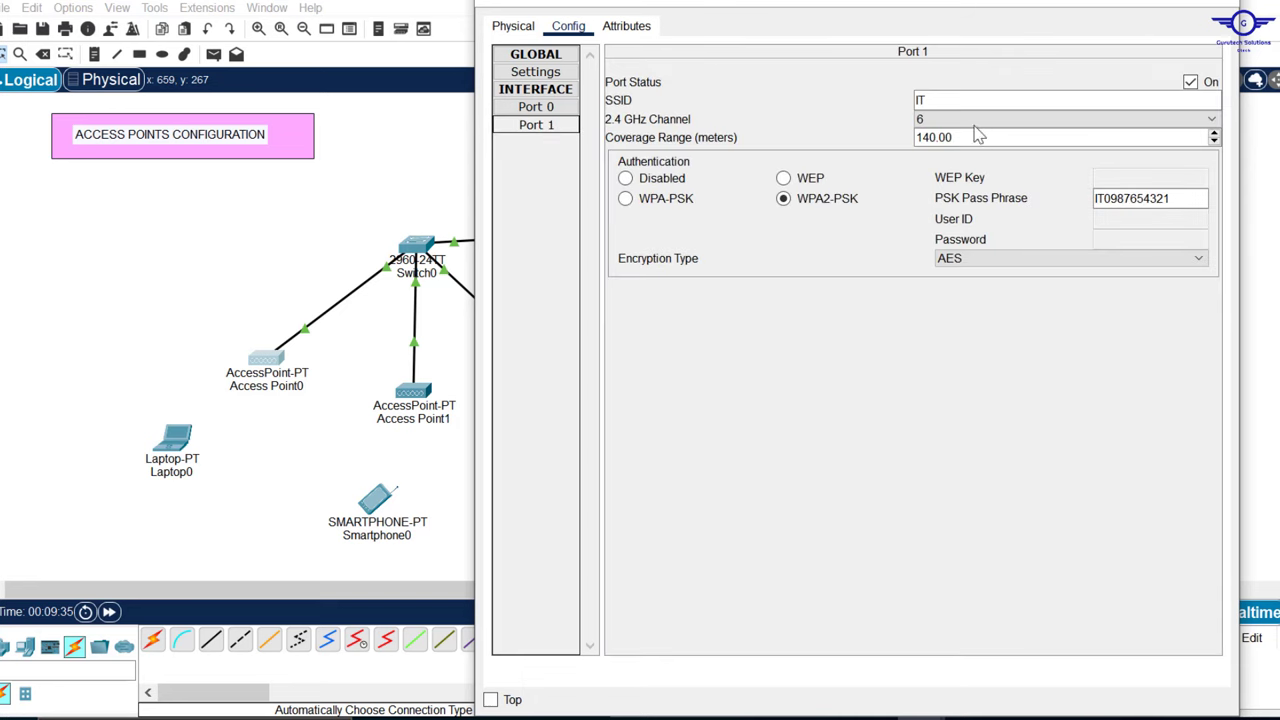
double_click(946, 100)
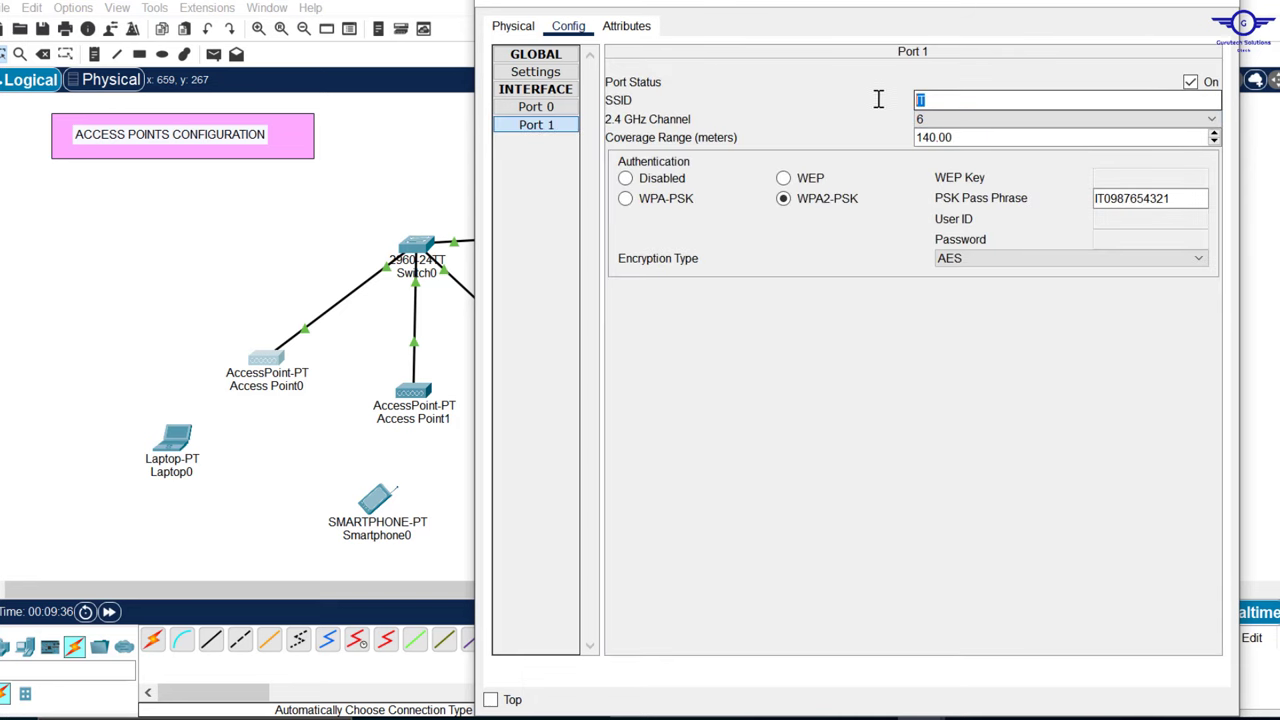
left_click(1190, 198)
left_click(1214, 3)
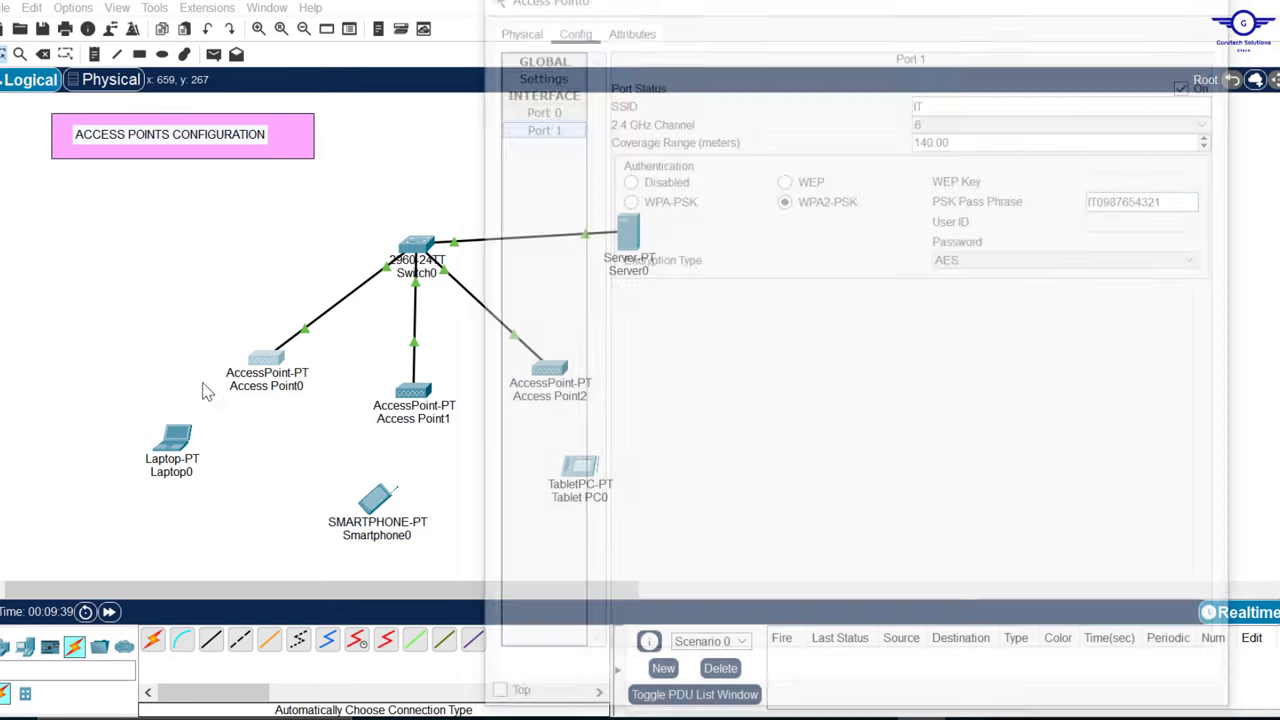
left_click(175, 452)
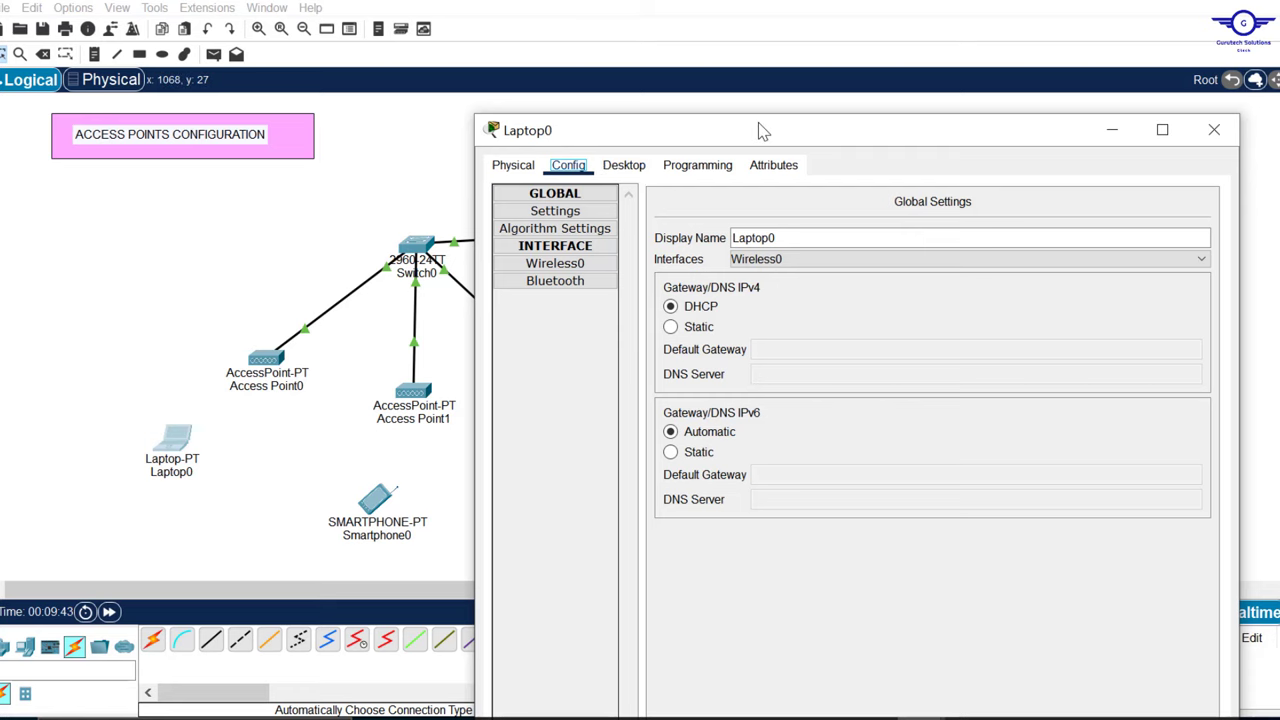
Step: In Laptop0's PC Wireless utility, rescan for networks and select the IT network
left_click_drag(757, 129, 698, 78)
left_click(567, 116)
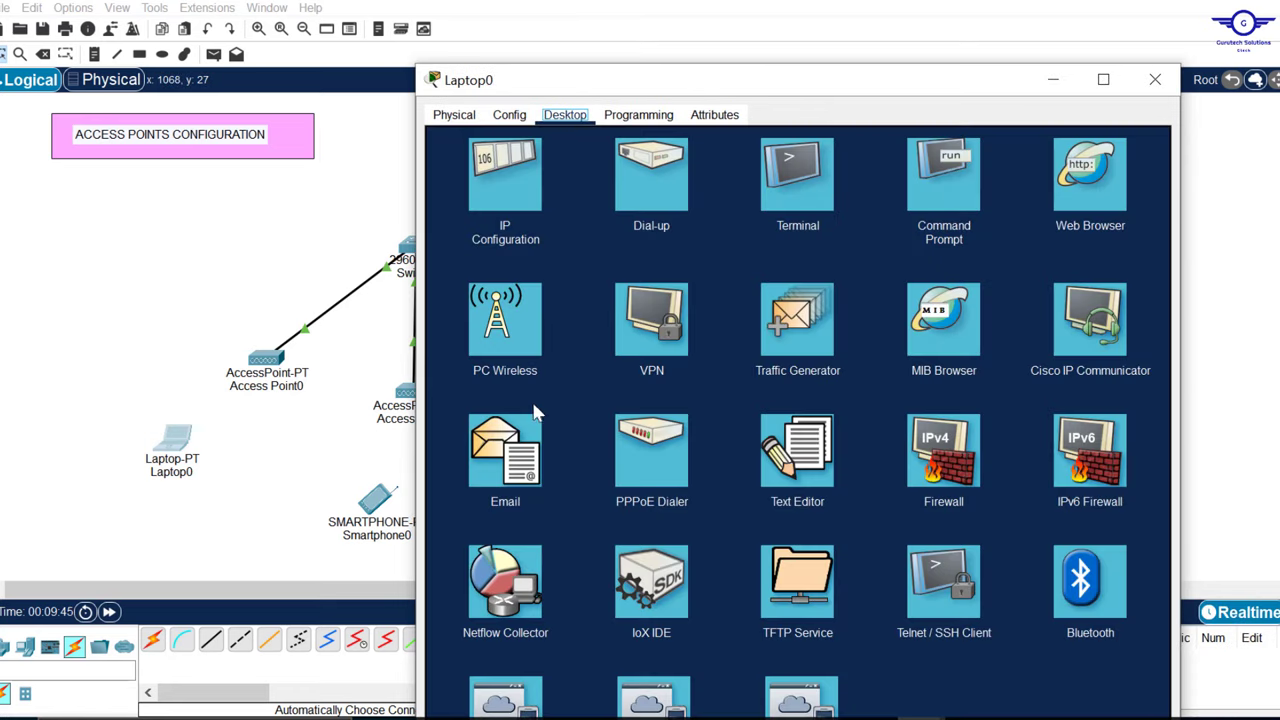
left_click(505, 320)
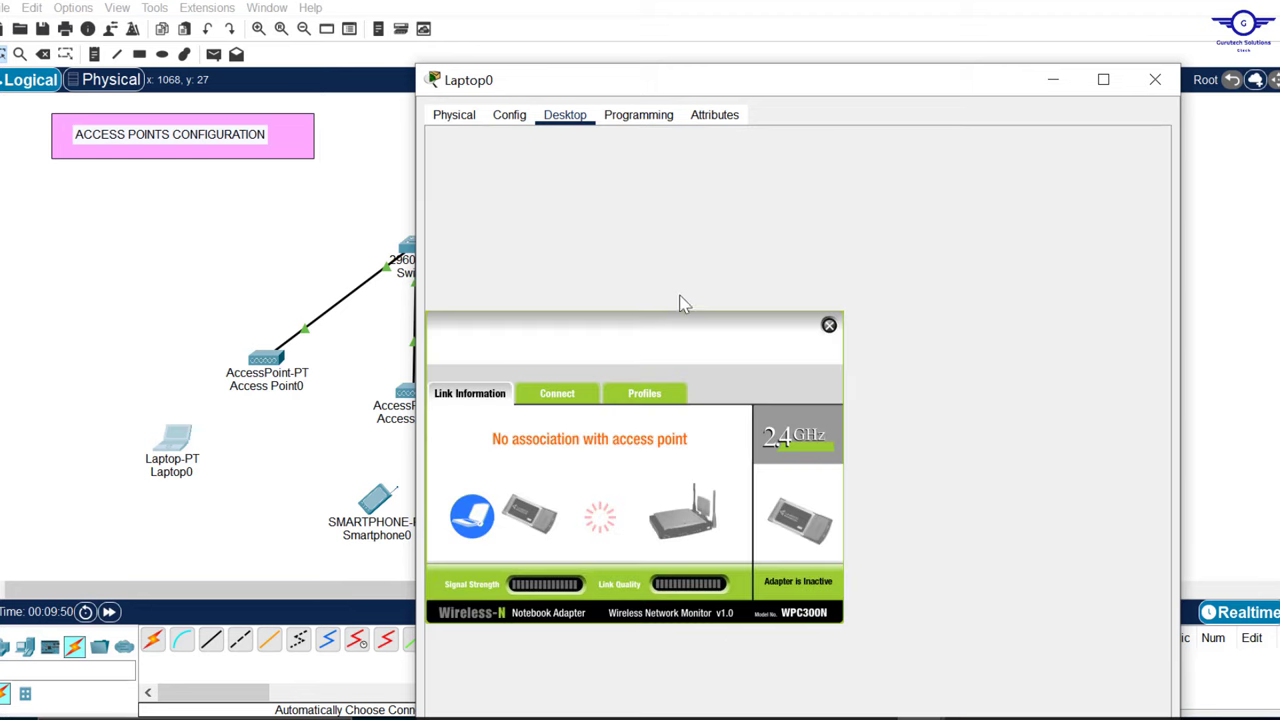
left_click(563, 396)
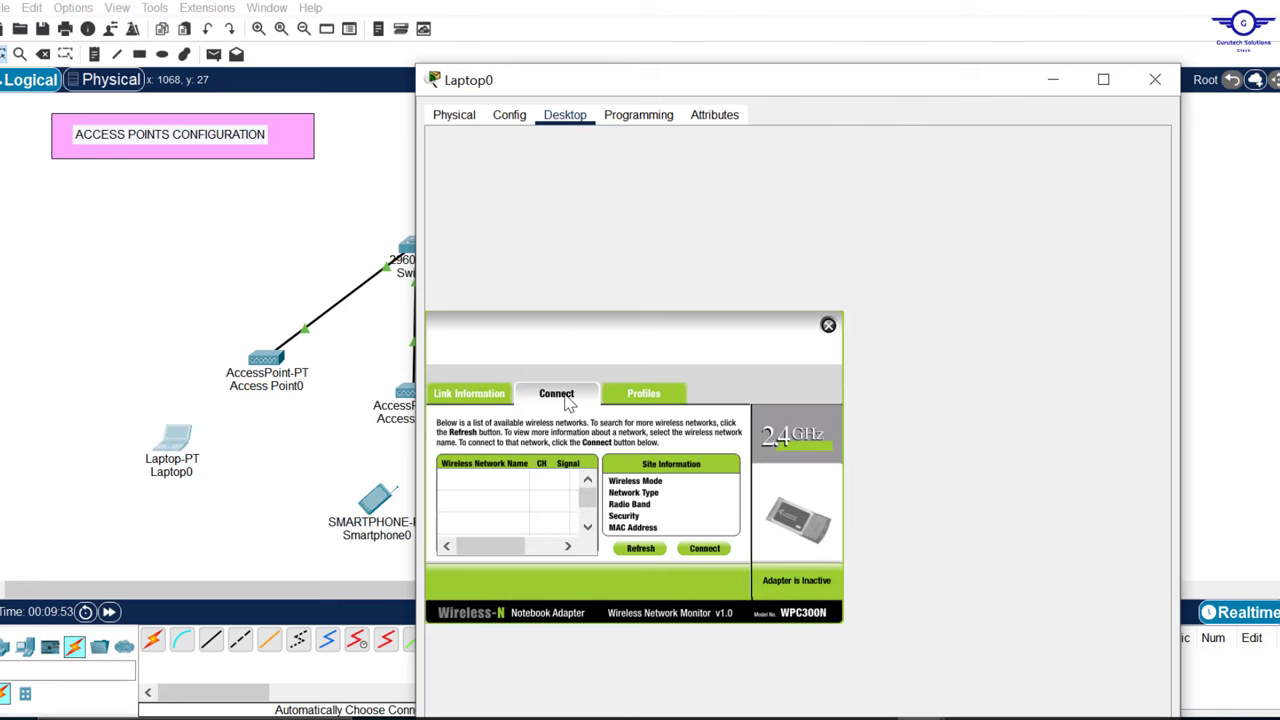
left_click(641, 550)
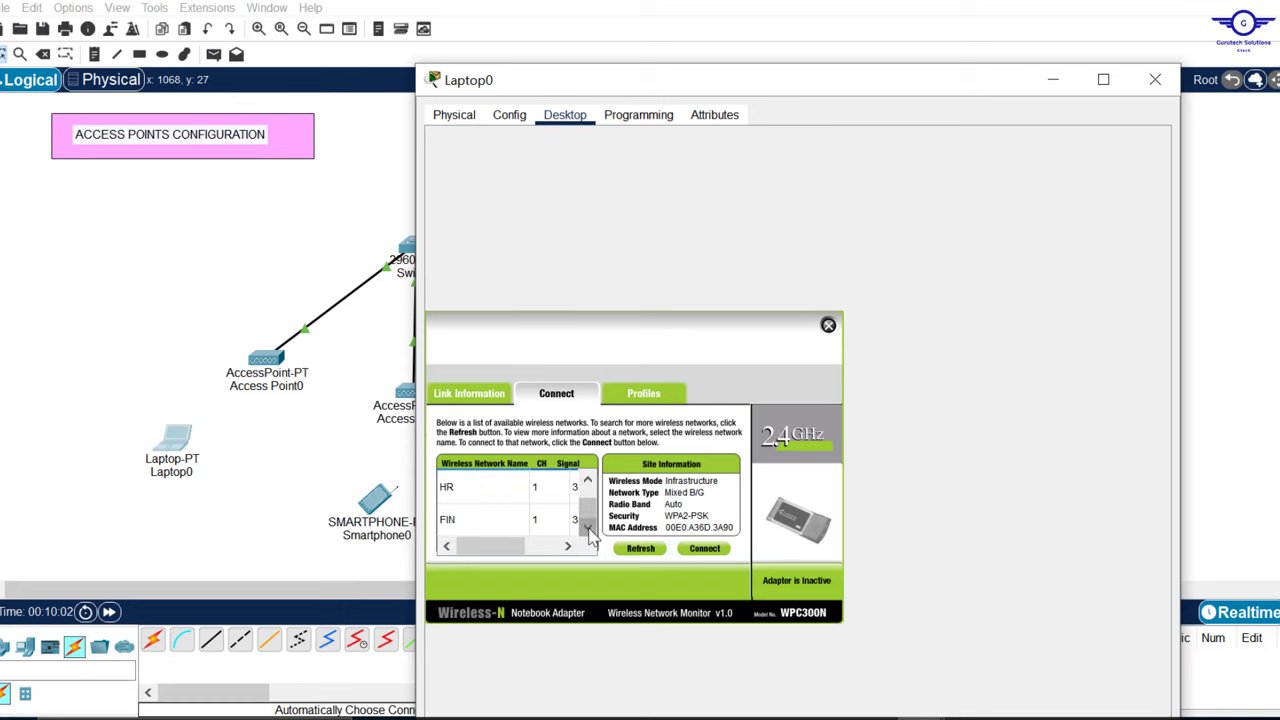
left_click(588, 480)
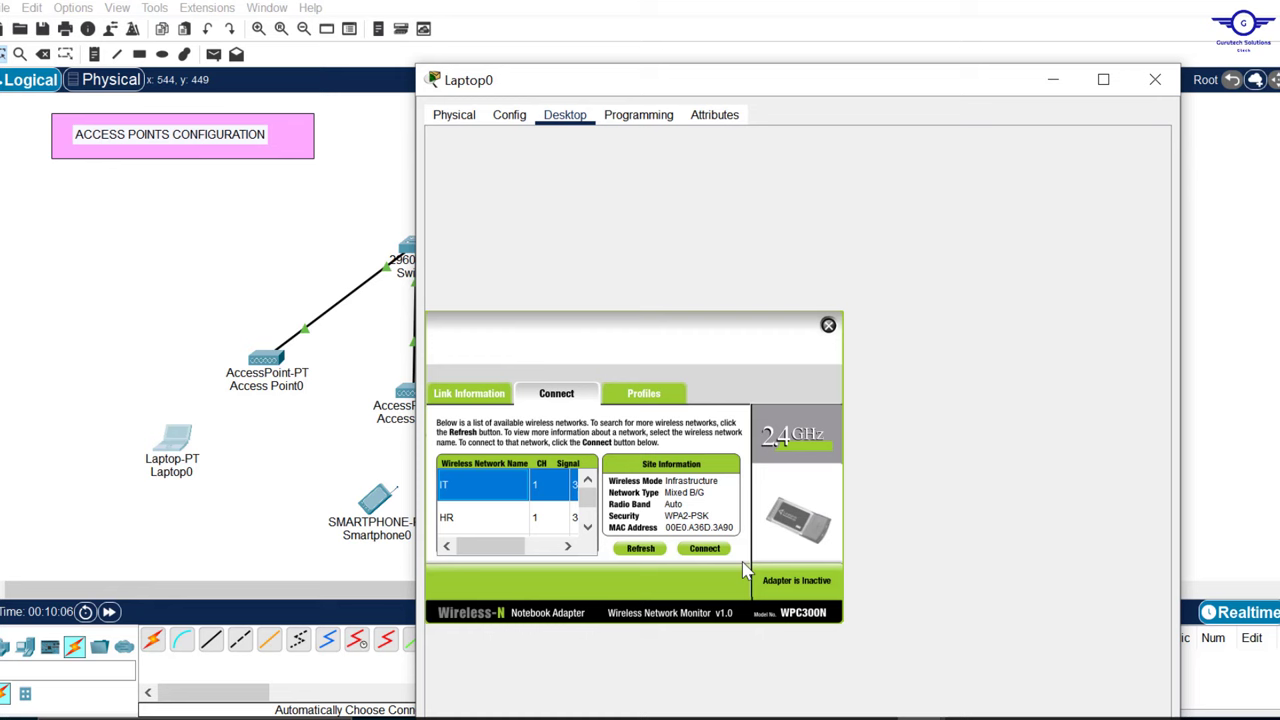
Step: Connect Laptop0 to IT using WPA2-Personal and the pre-shared key, then close the window
left_click(711, 550)
left_click(537, 490)
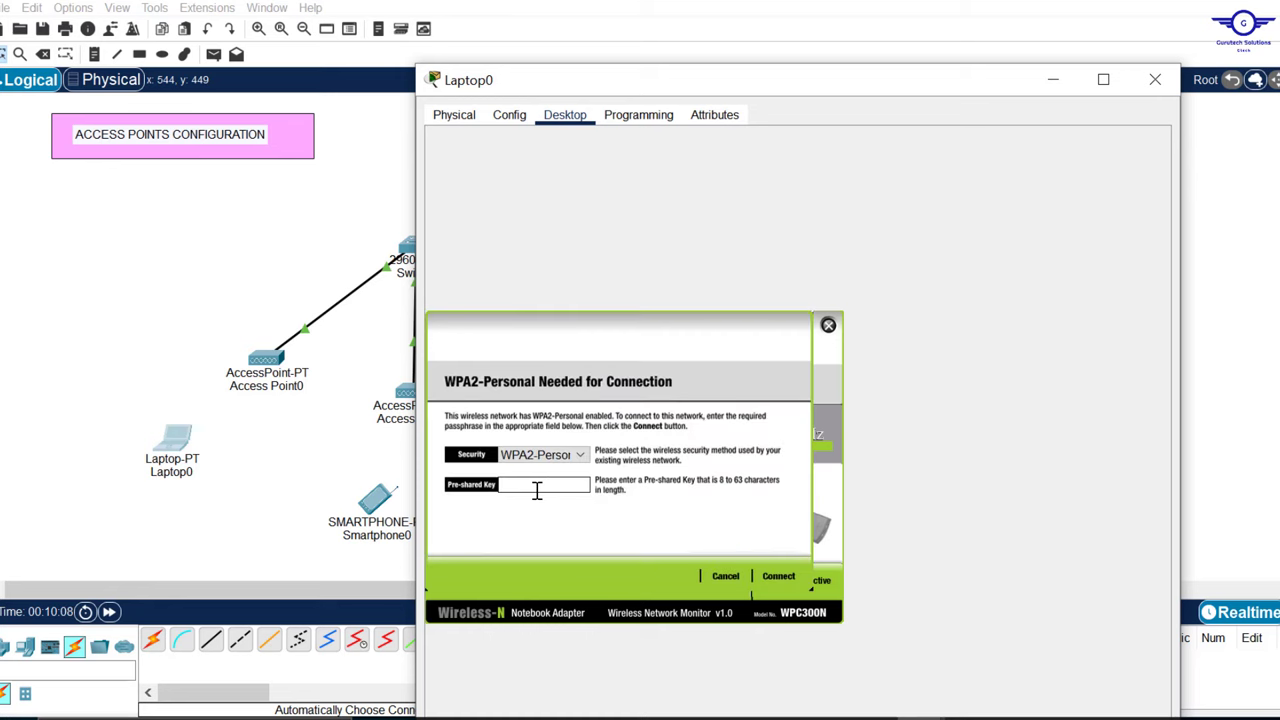
left_click(545, 455)
left_click(548, 493)
left_click(543, 485)
type("IT0987654321")
left_click(780, 578)
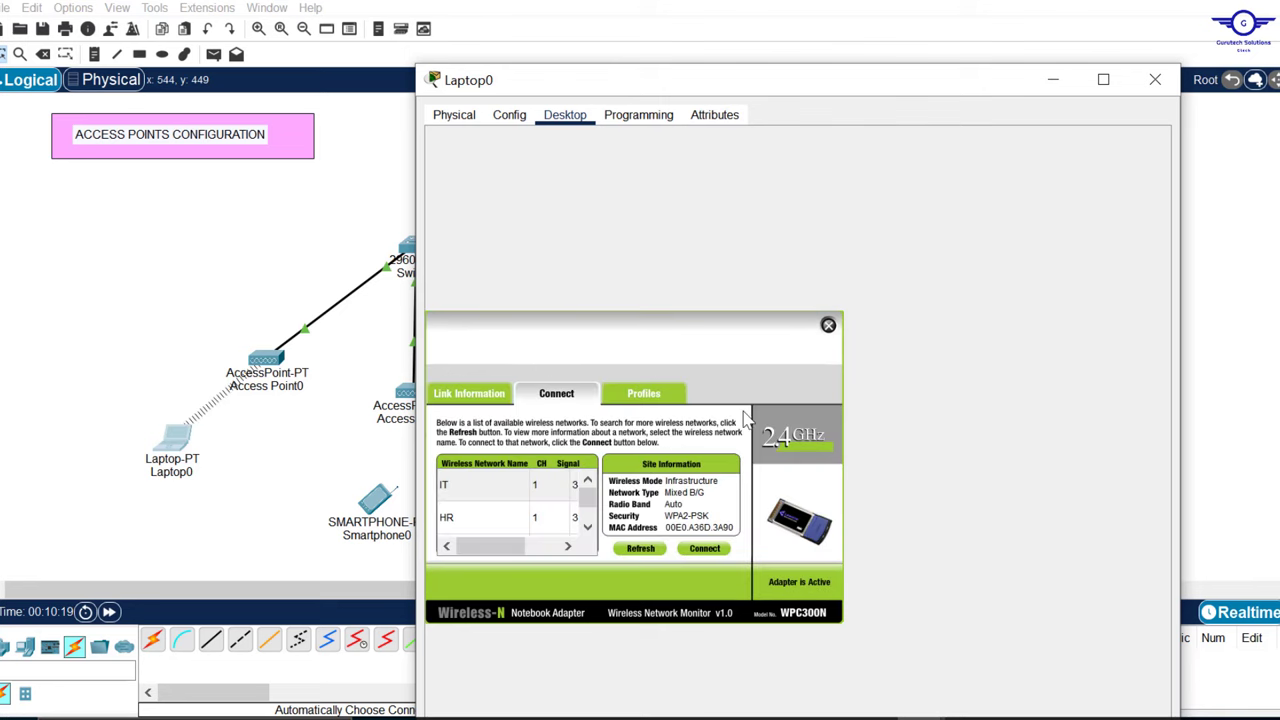
left_click(1155, 81)
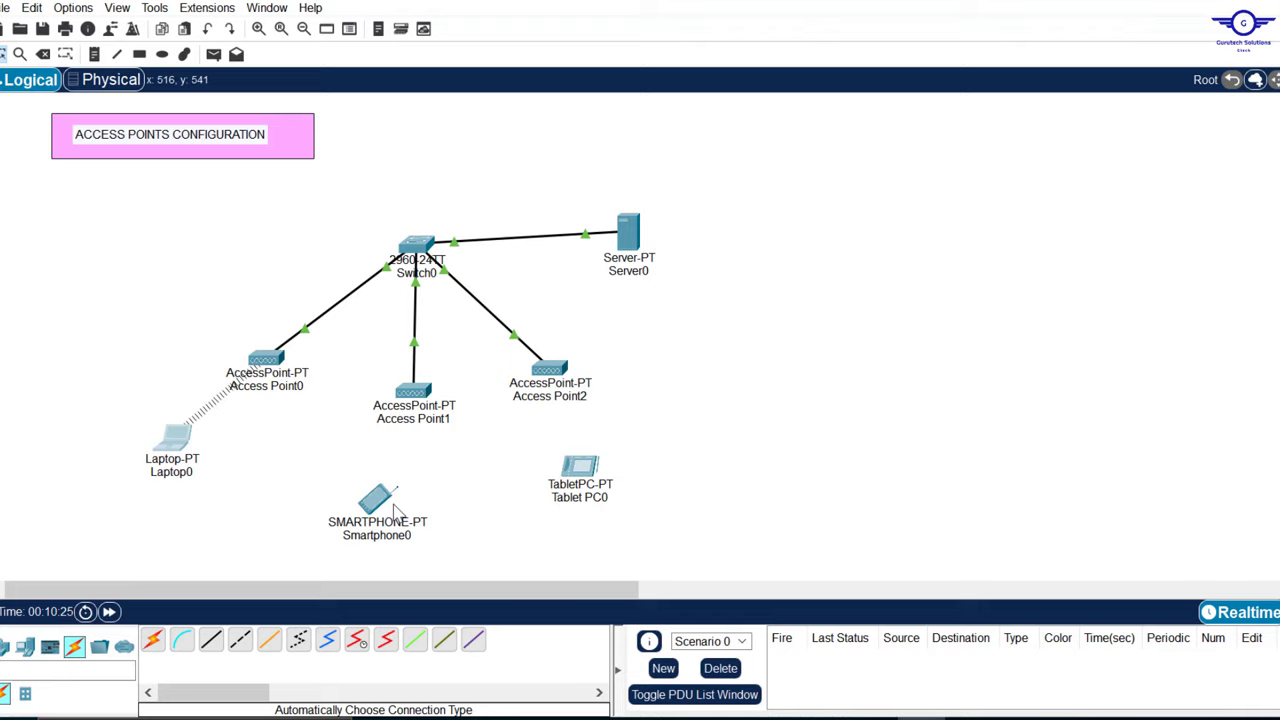
Step: Set Smartphone0's Wireless0 to SSID HR with WPA2-PSK security and enter the network passphrase
left_click(376, 497)
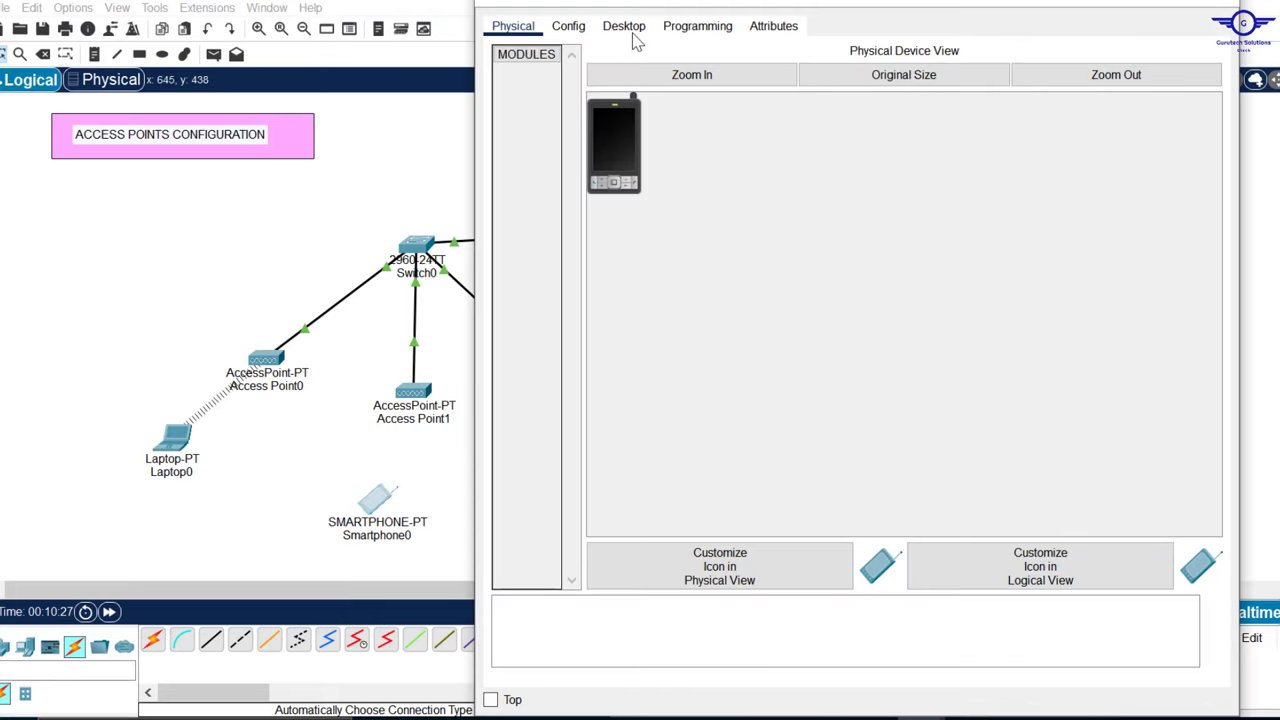
left_click(628, 28)
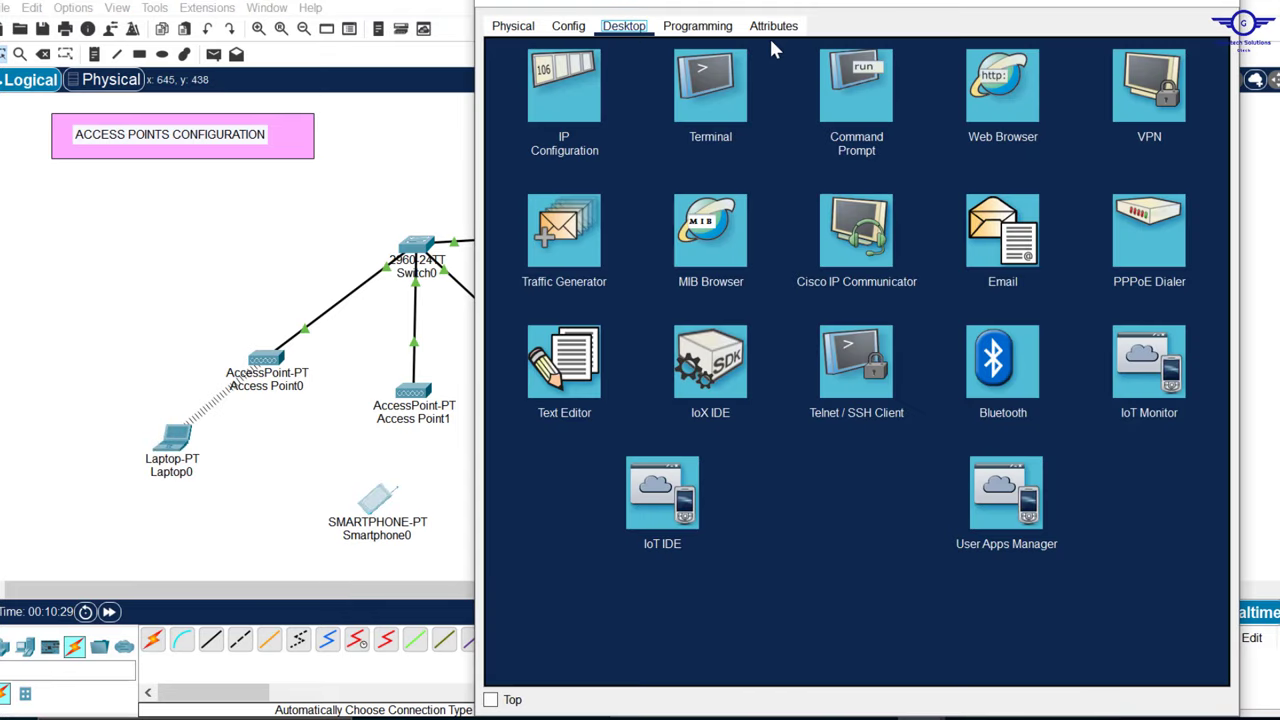
left_click(576, 30)
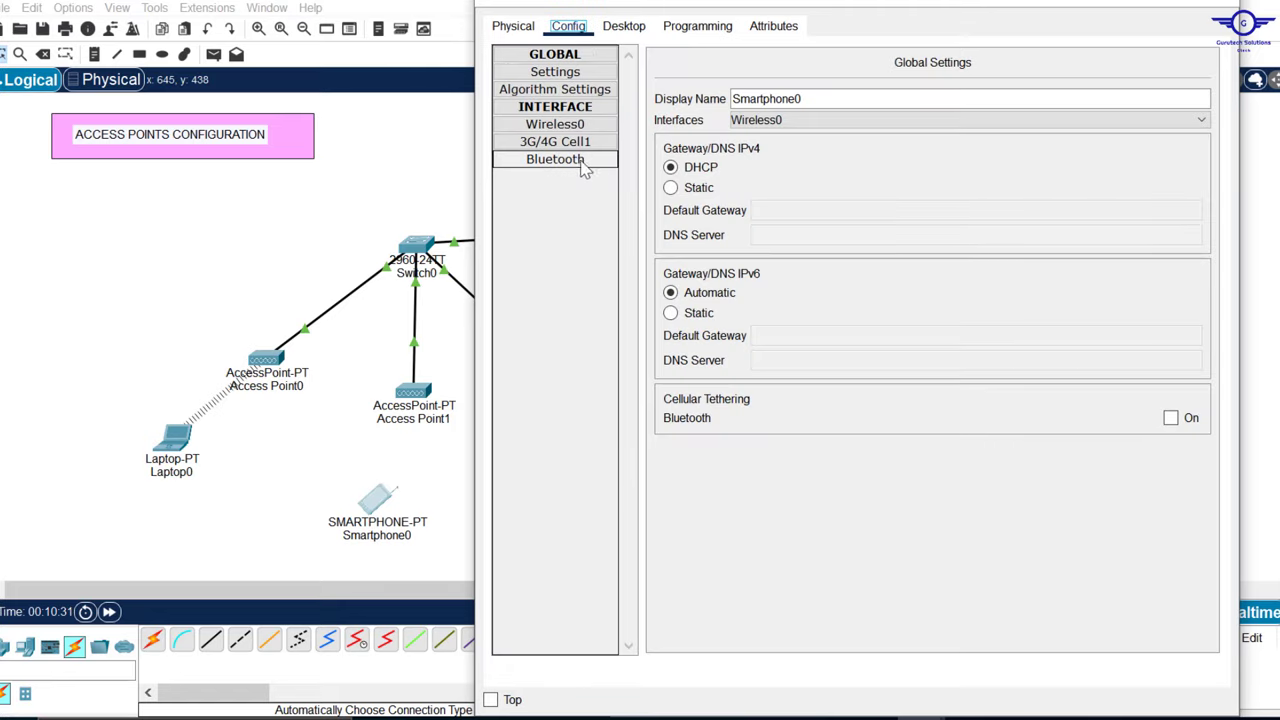
left_click(560, 125)
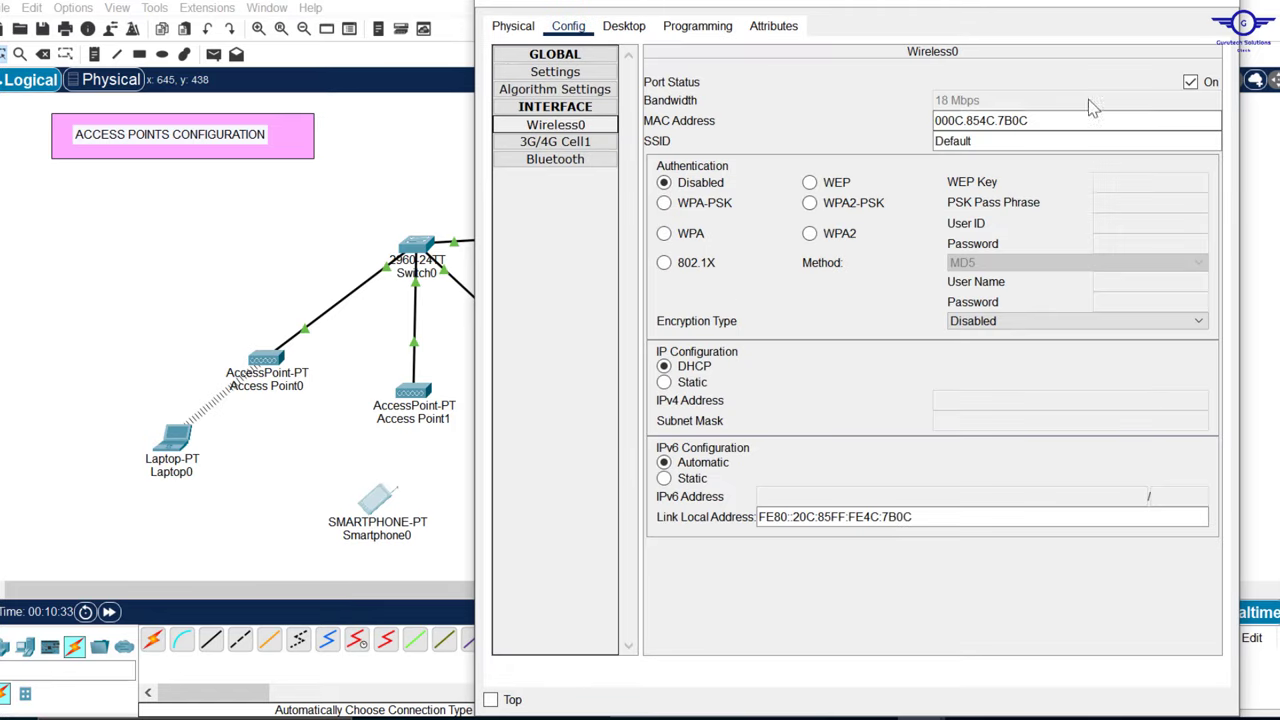
left_click_drag(987, 143, 826, 140)
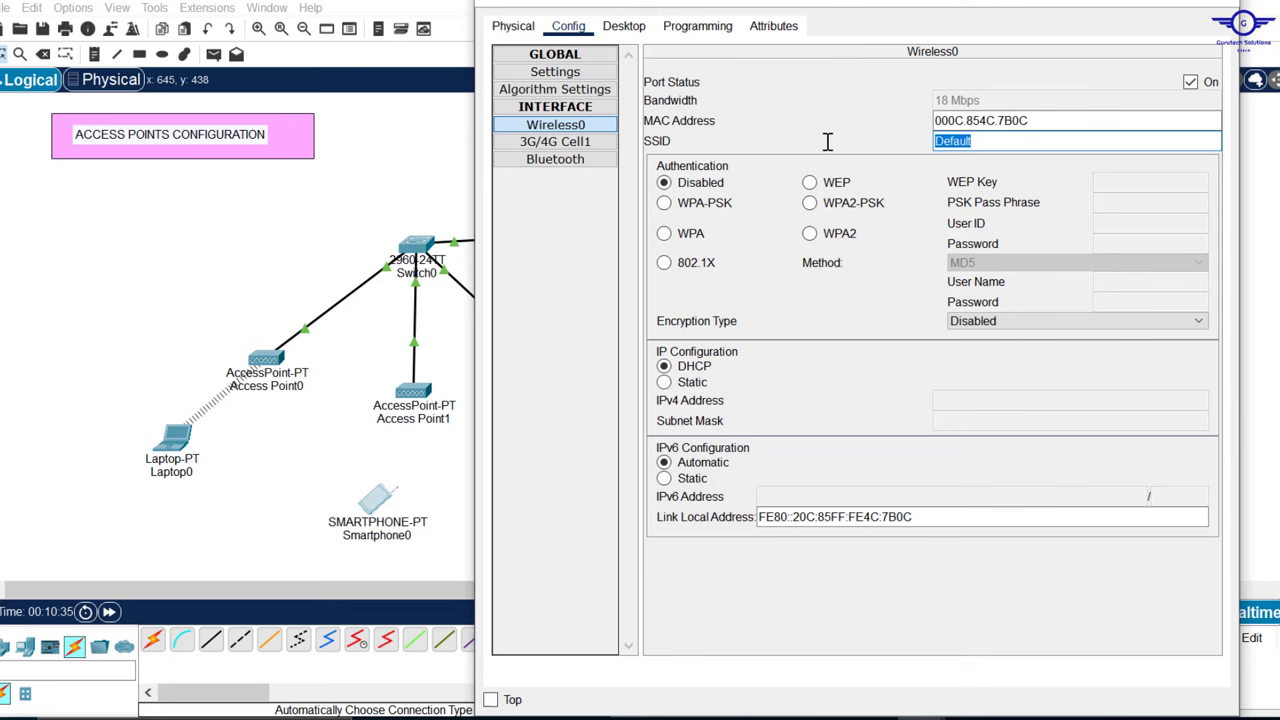
key("BackSpace")
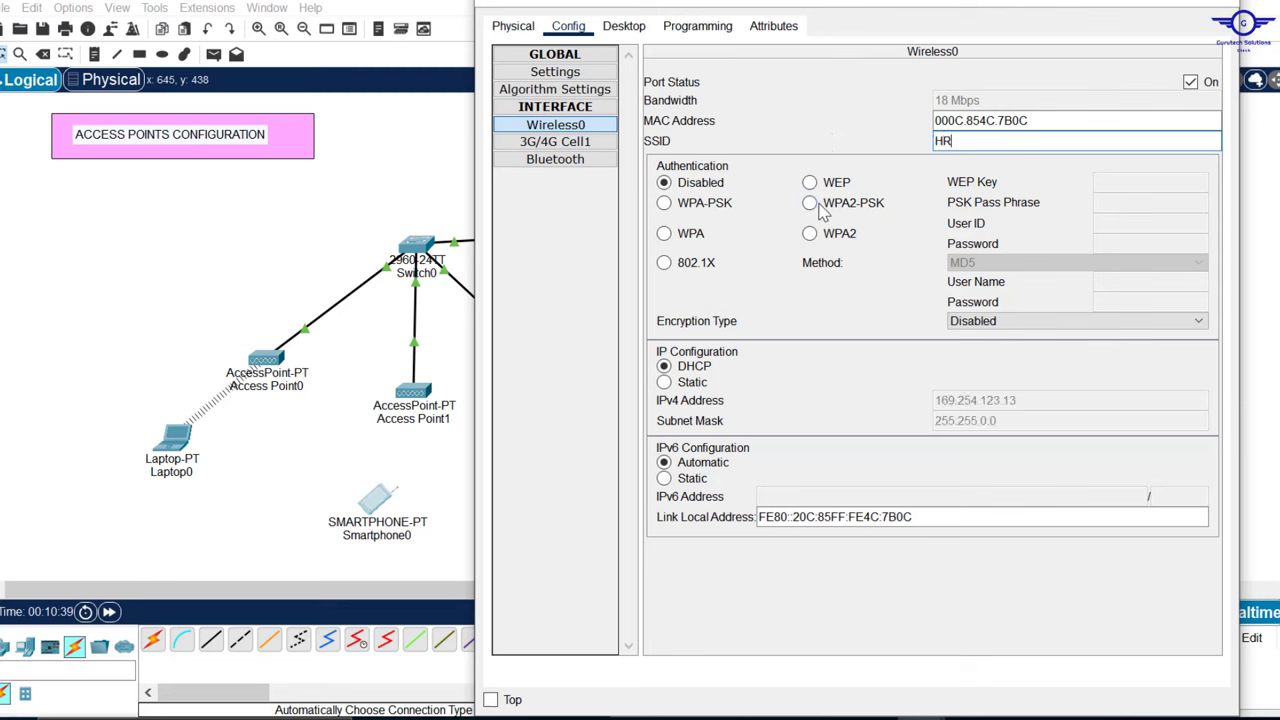
left_click(810, 204)
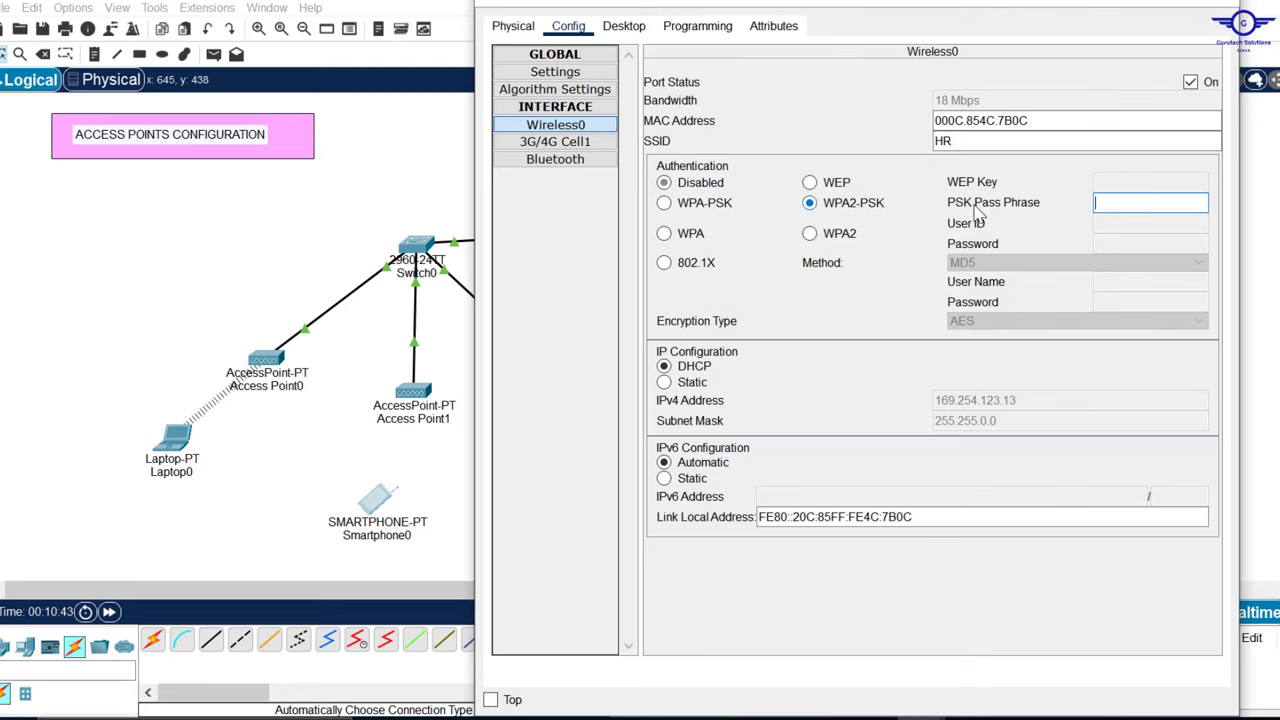
left_click(1122, 203)
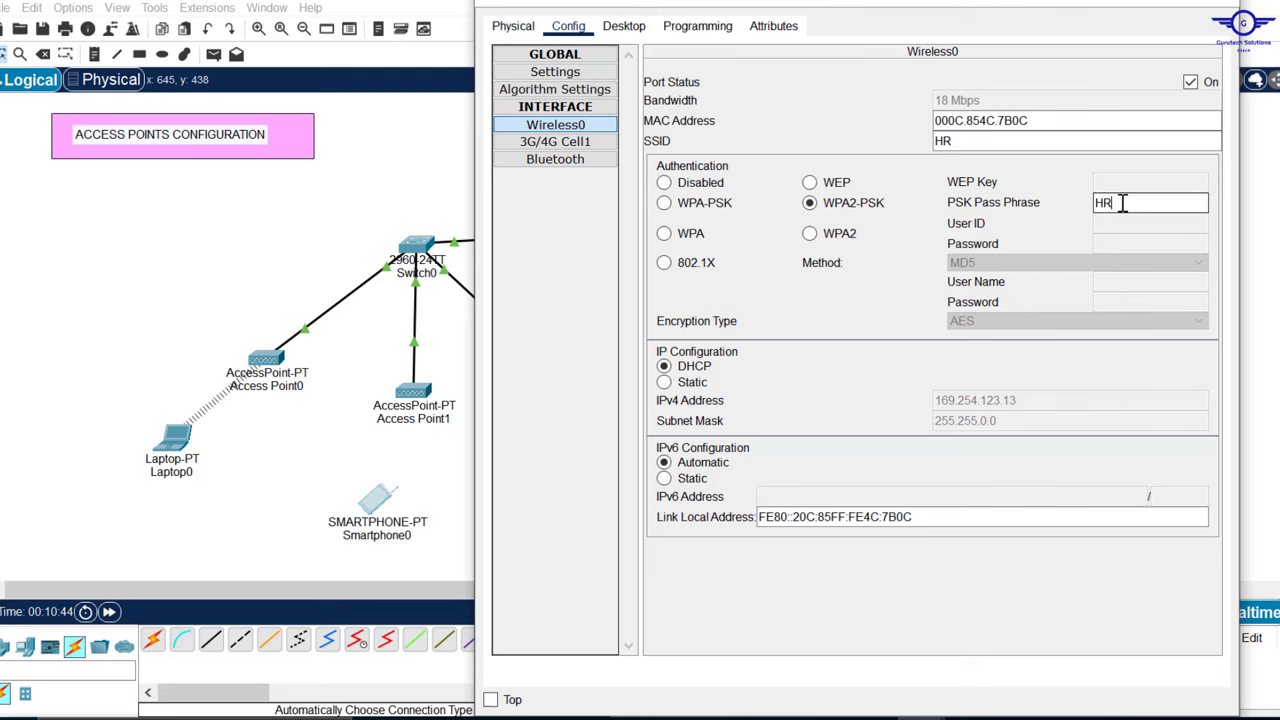
type("HR0987654")
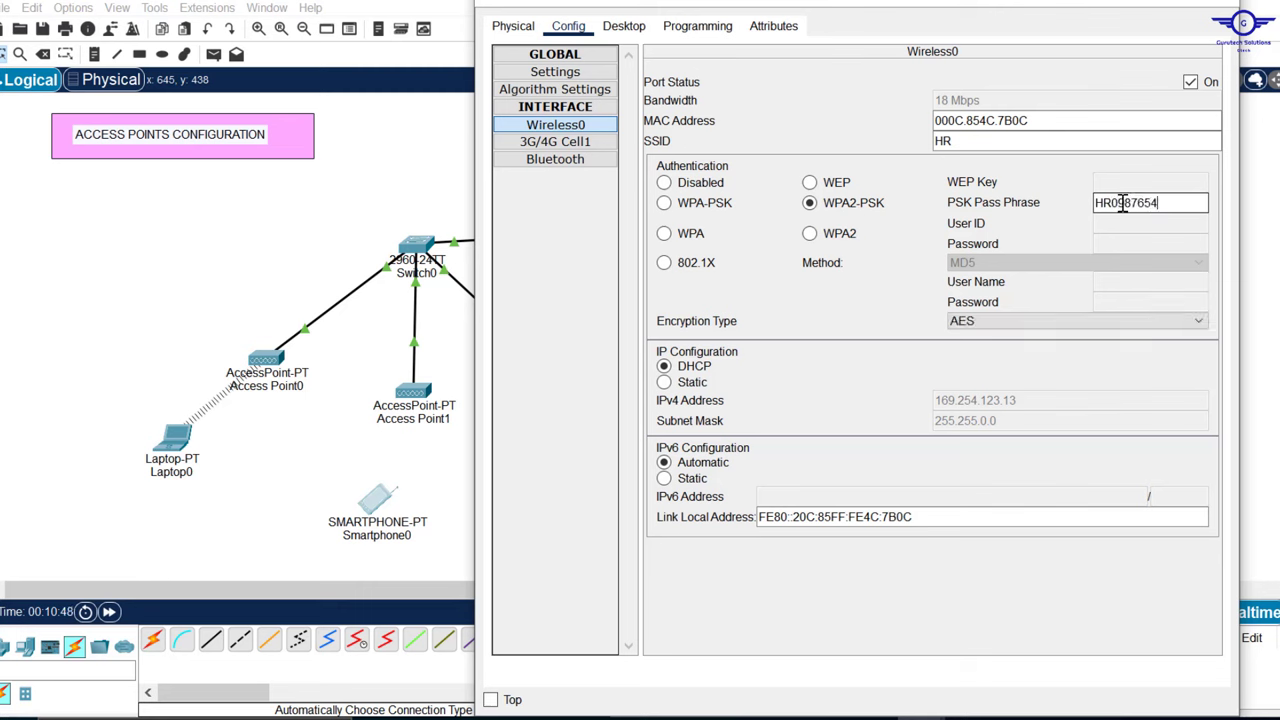
type("321")
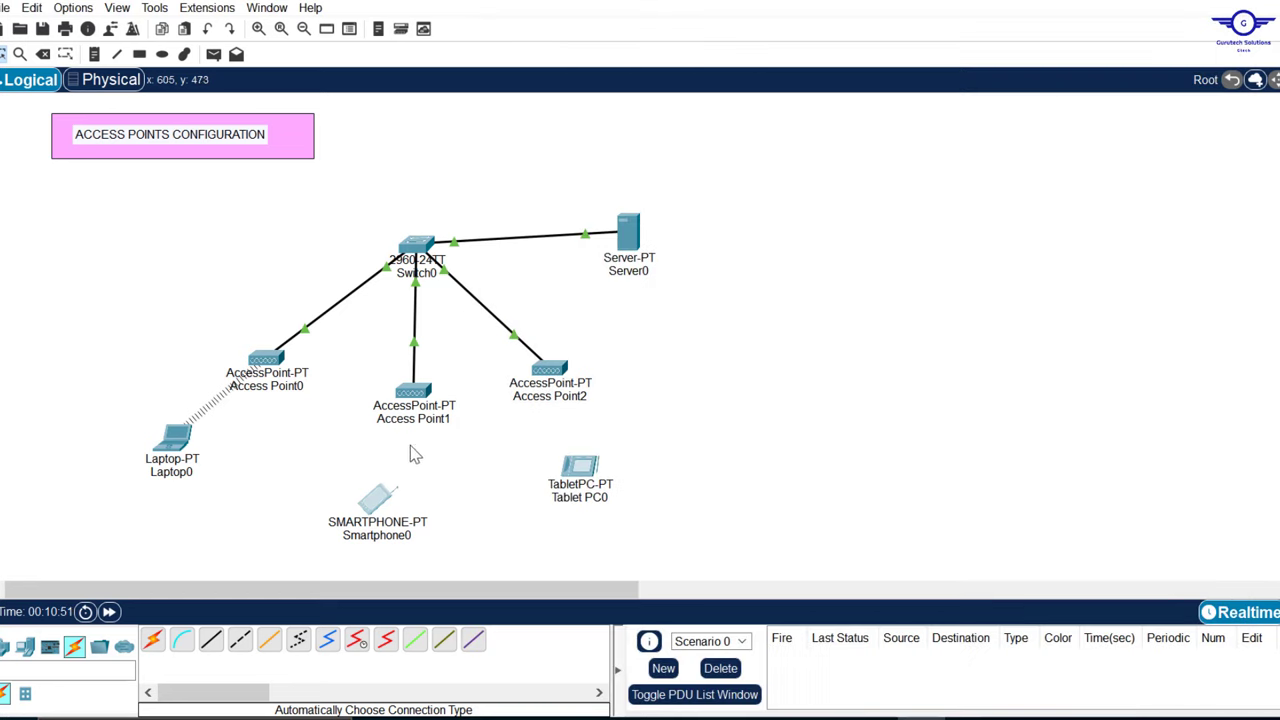
left_click(1228, 6)
Step: Open and close Tablet PC0's settings, then nudge Laptop0 slightly lower and right on the canvas
left_click(583, 470)
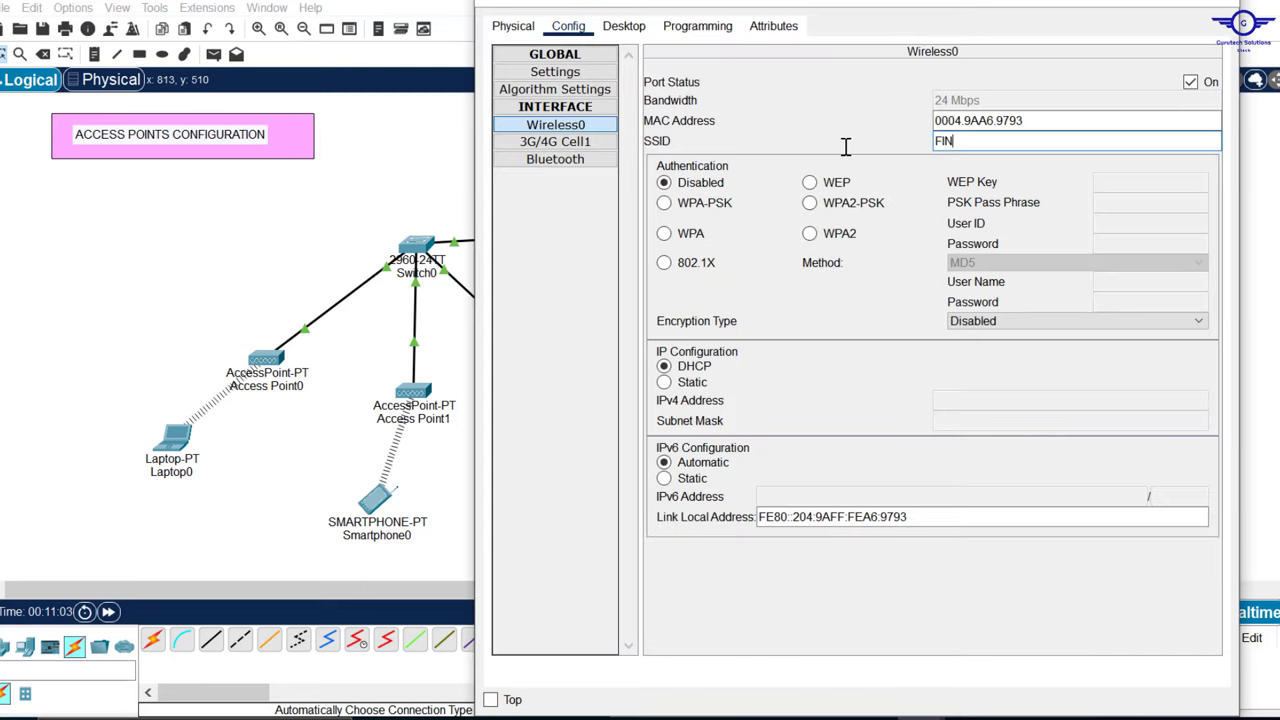
left_click(1228, 6)
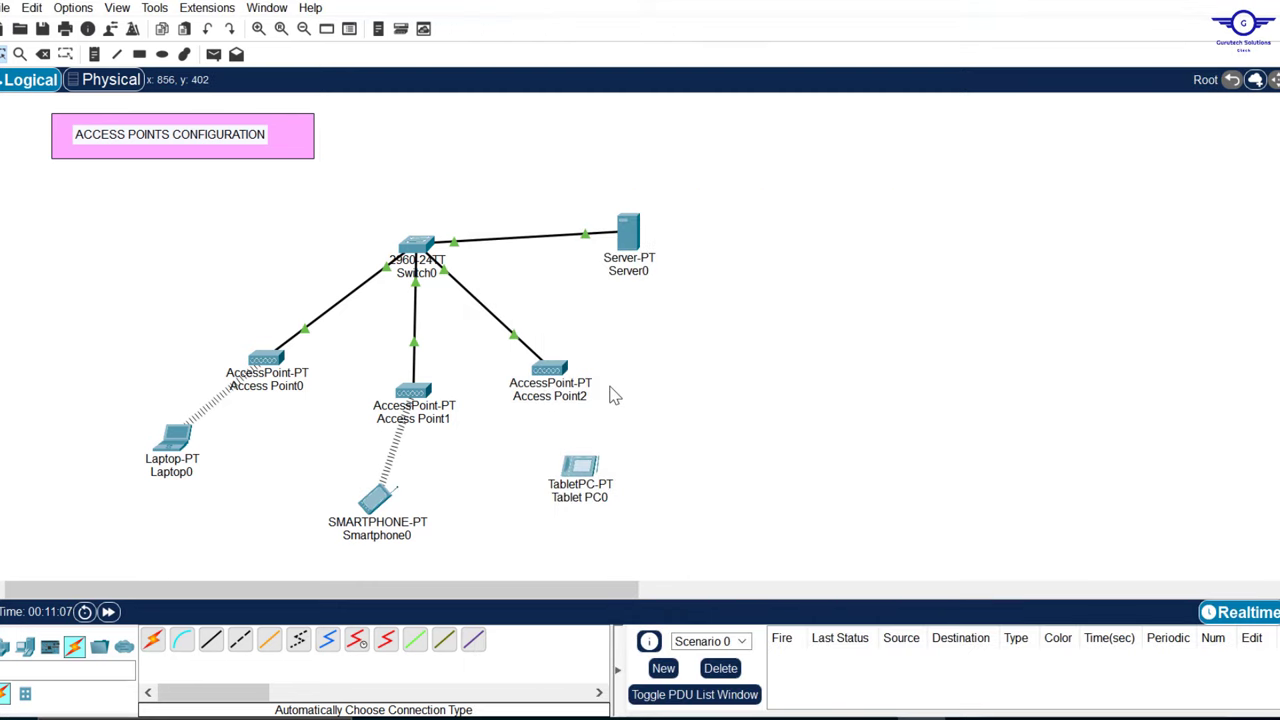
left_click_drag(170, 455, 189, 464)
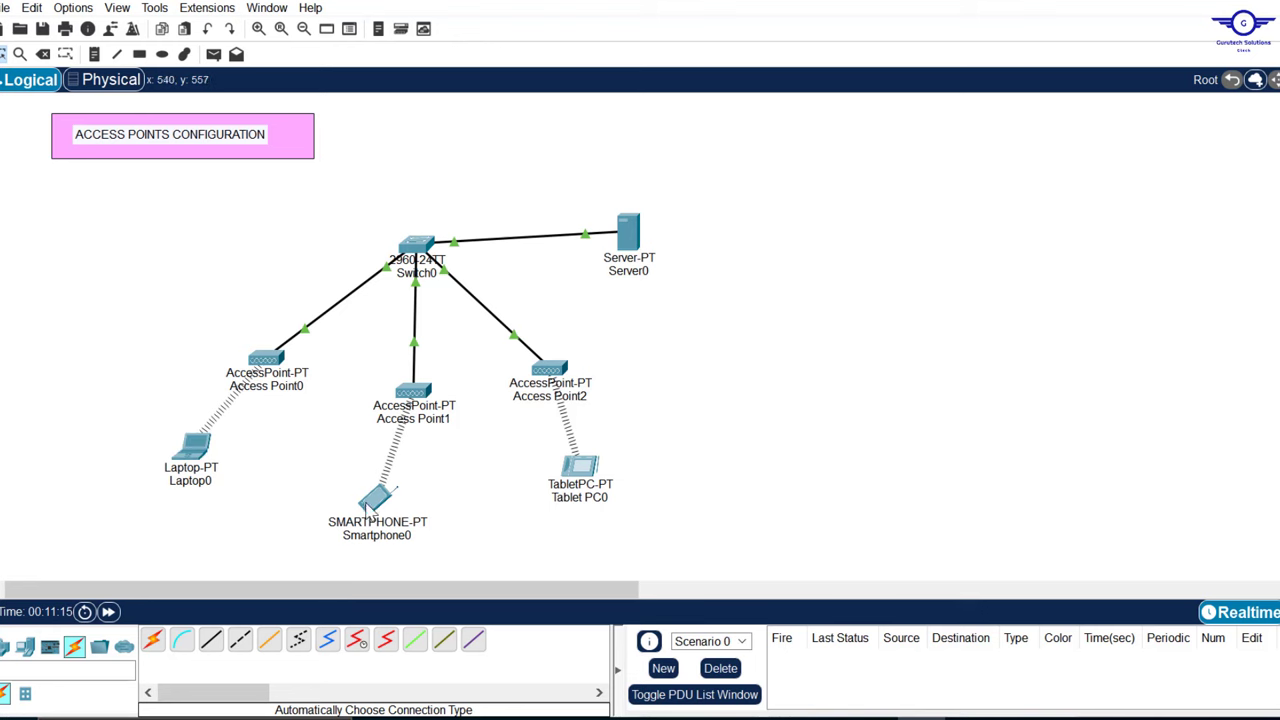
mouse_move(365, 512)
Step: Give Server0 static IPv4 address 10.10.10.10 with default gateway 10.10.10.1
left_click(630, 232)
left_click(686, 28)
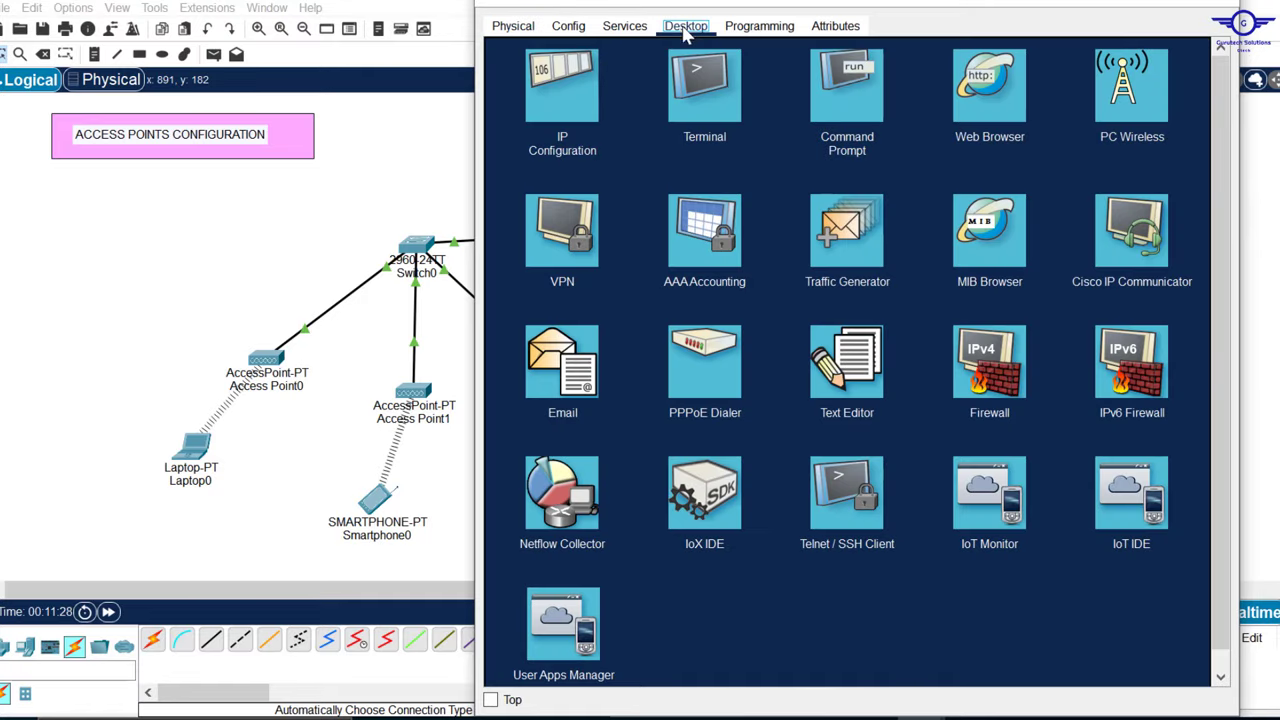
left_click(578, 88)
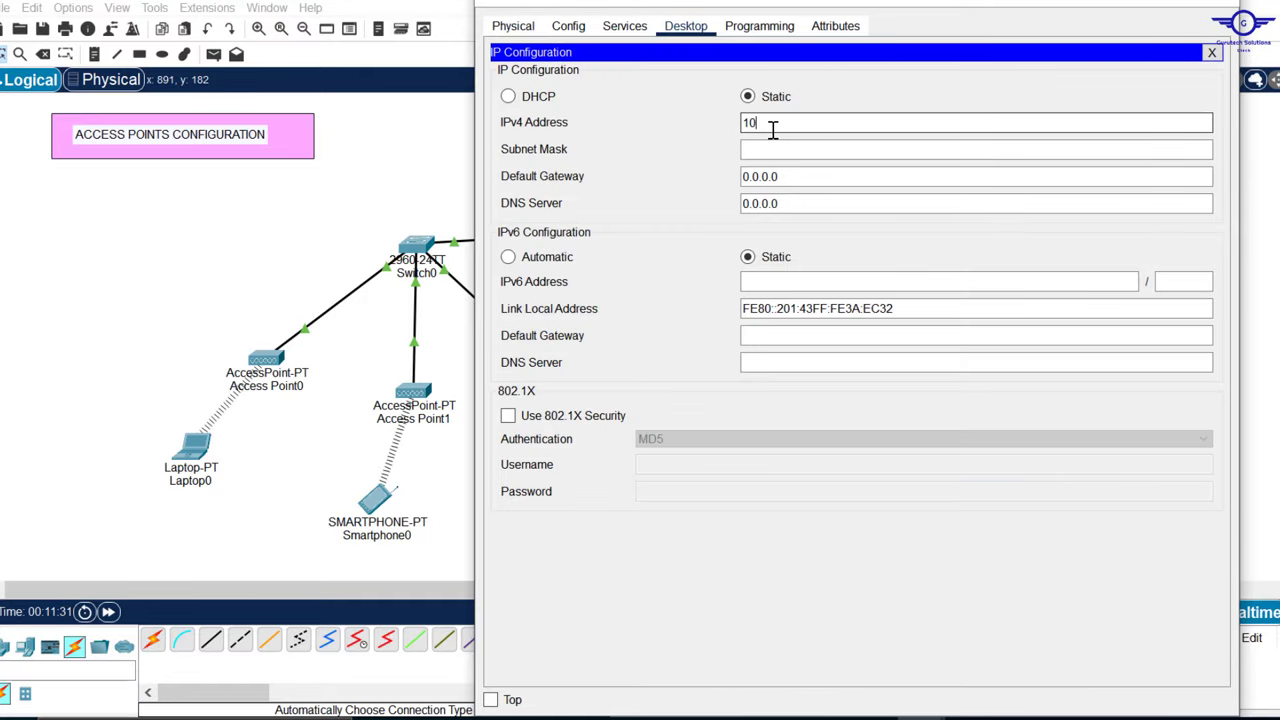
left_click(773, 128)
type("10.10.10.10")
key("Tab")
key("Tab")
type("10.10.10.1")
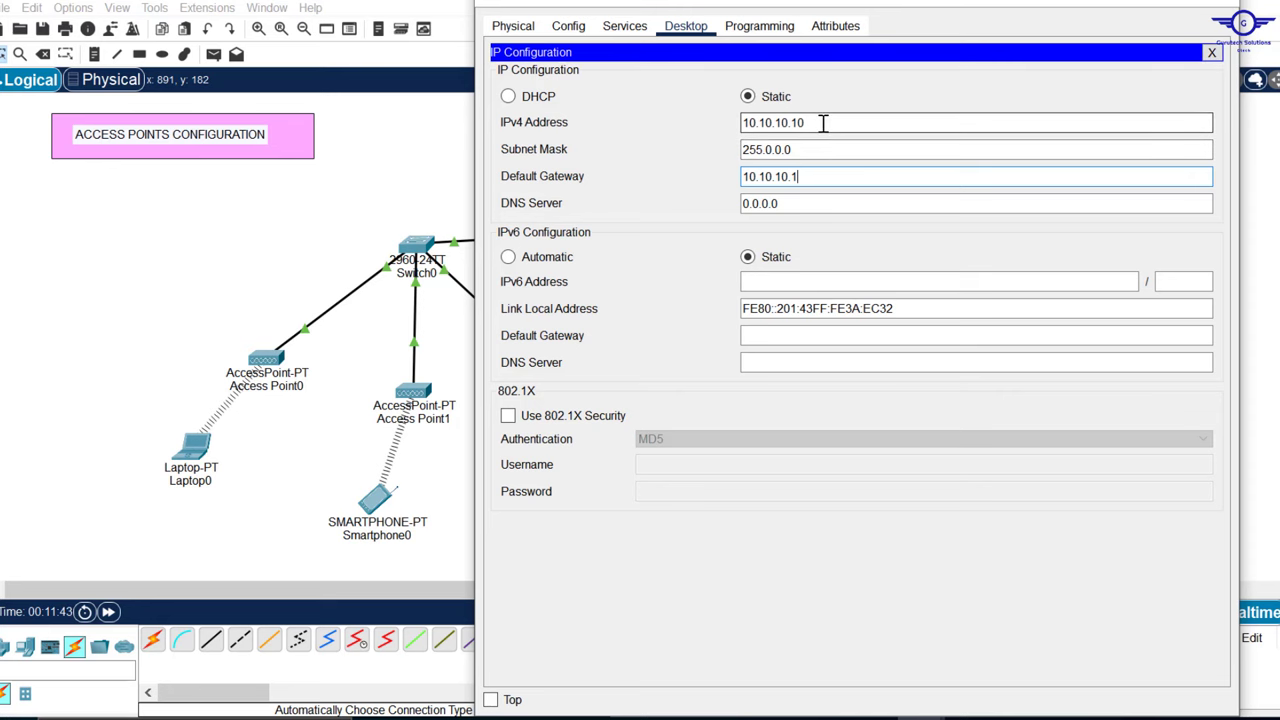
left_click_drag(808, 176, 740, 177)
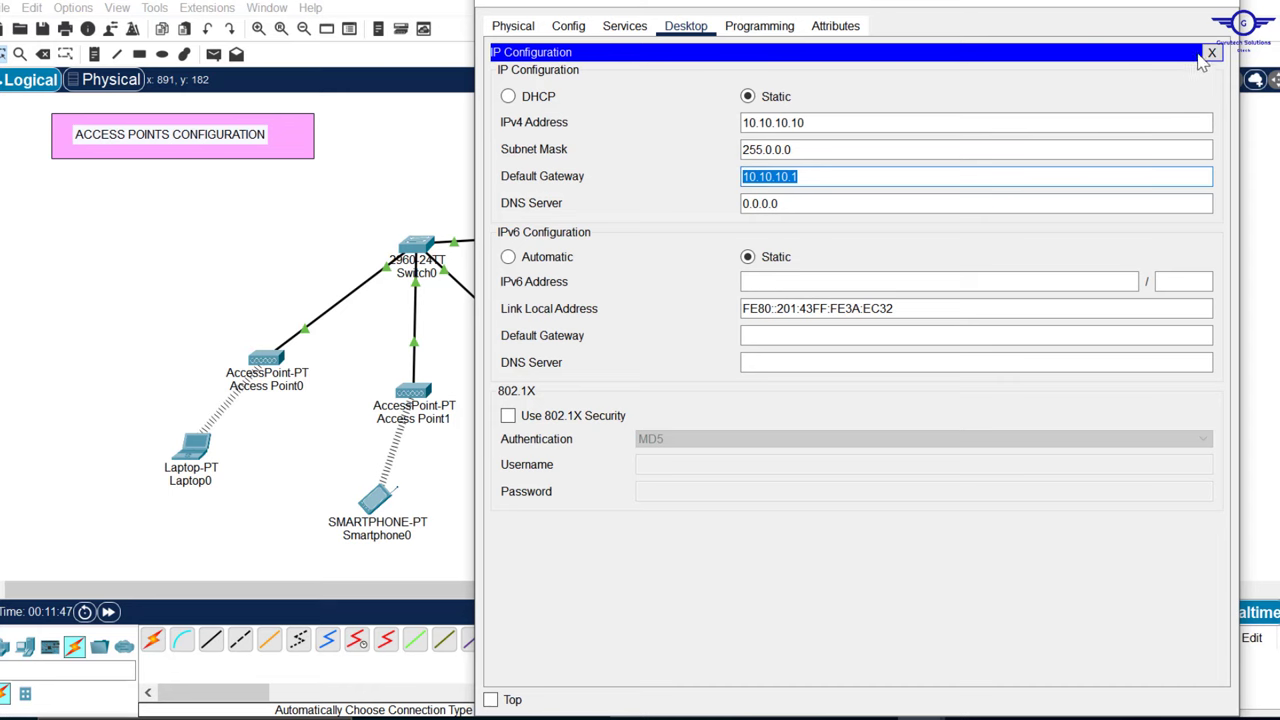
left_click(1211, 52)
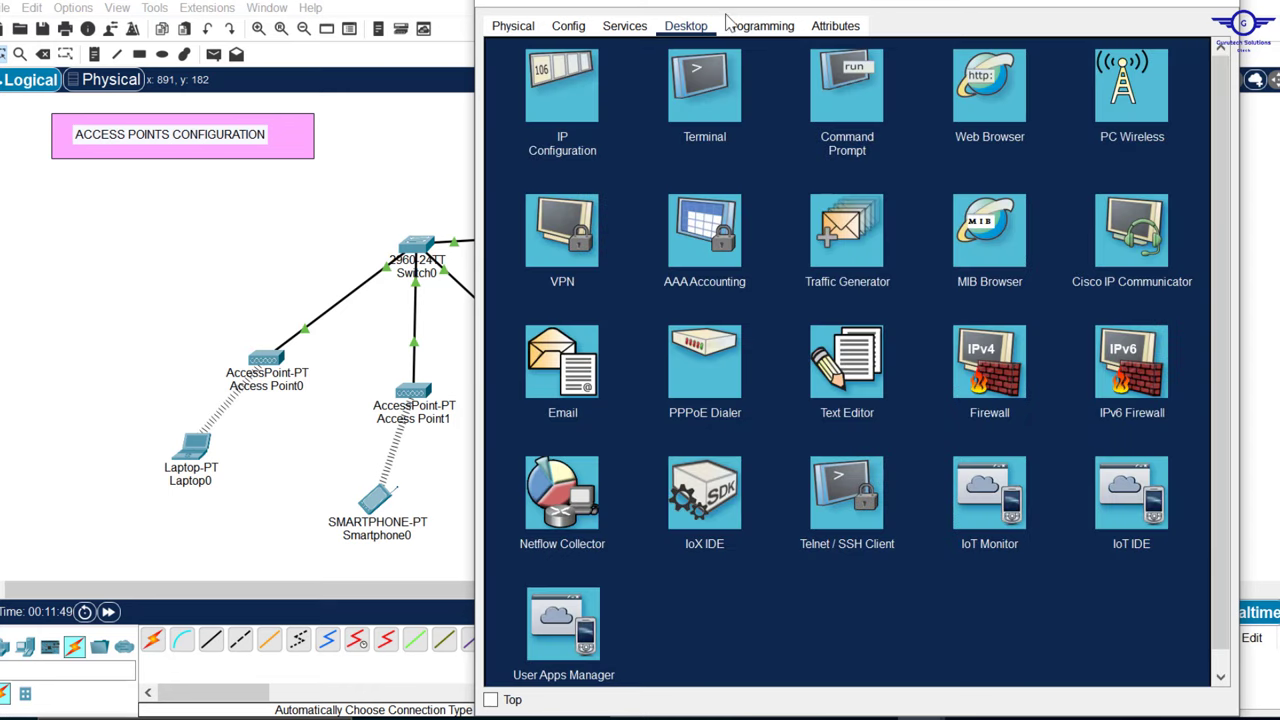
Step: Glance at the server's Services, then reopen its IP Configuration
left_click(630, 33)
left_click(688, 30)
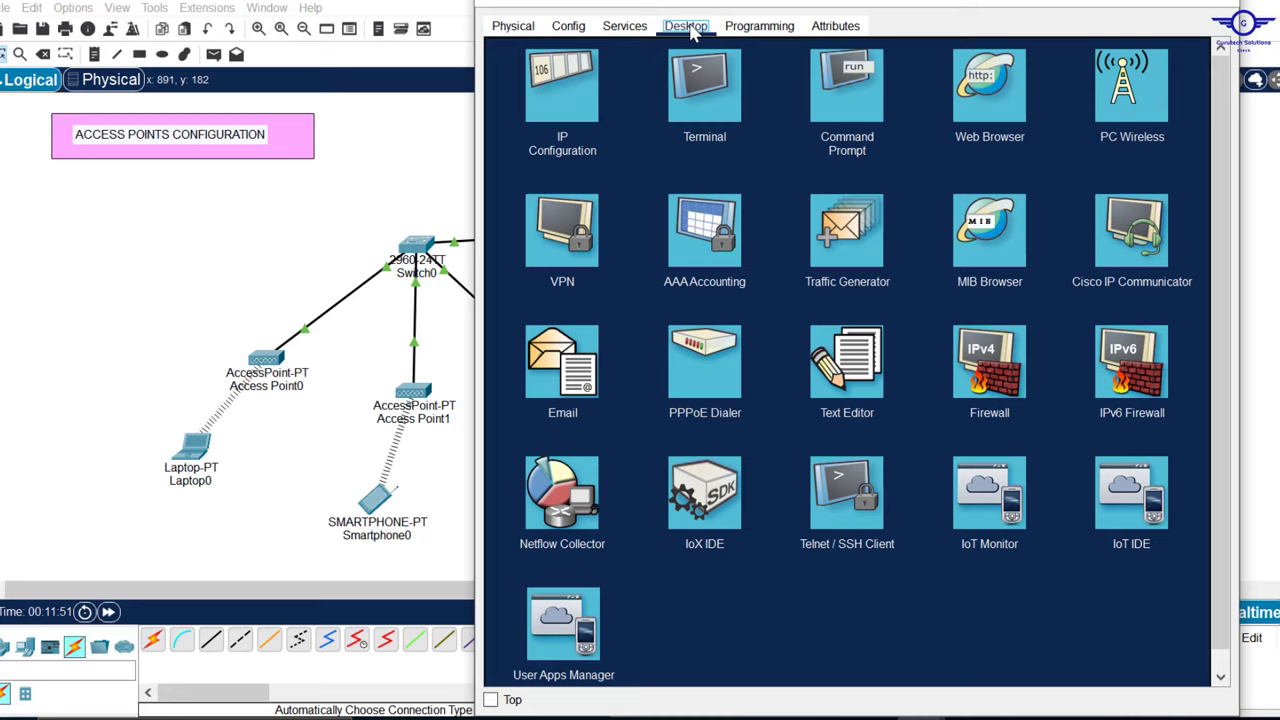
left_click(545, 105)
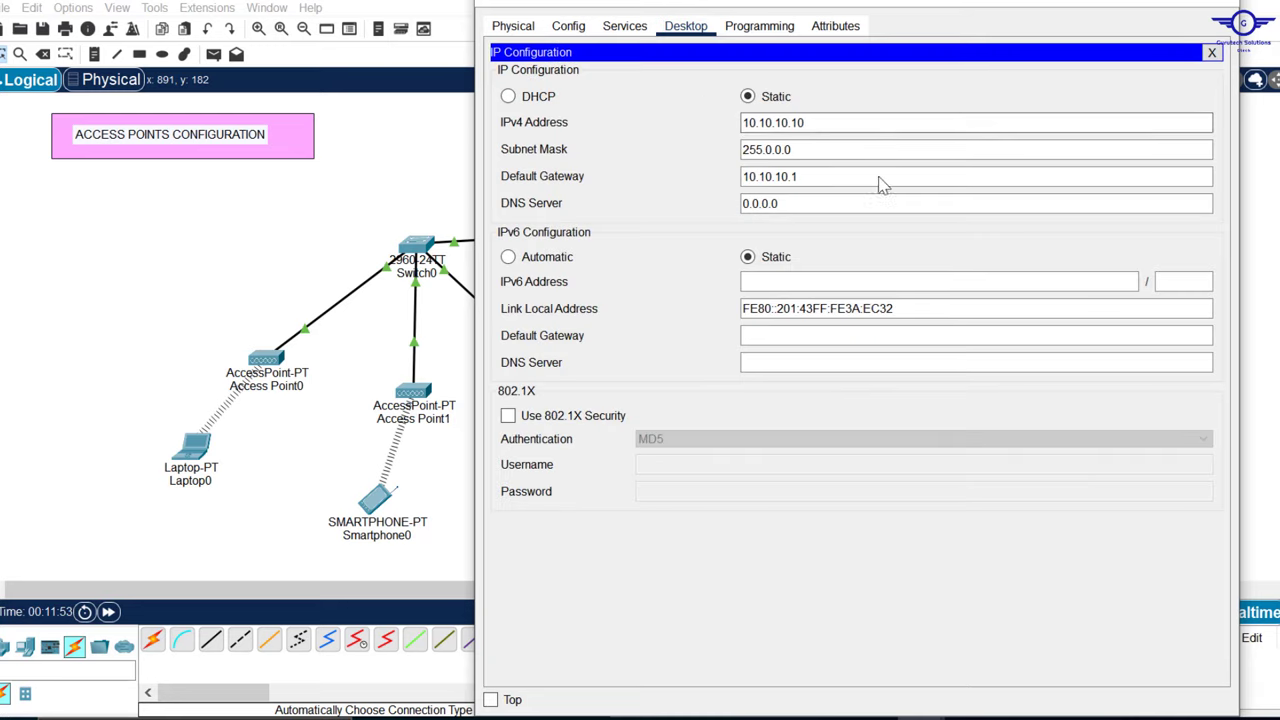
Step: Turn on Server0's DHCP service with default gateway and DNS server 10.10.10.1
left_click(621, 28)
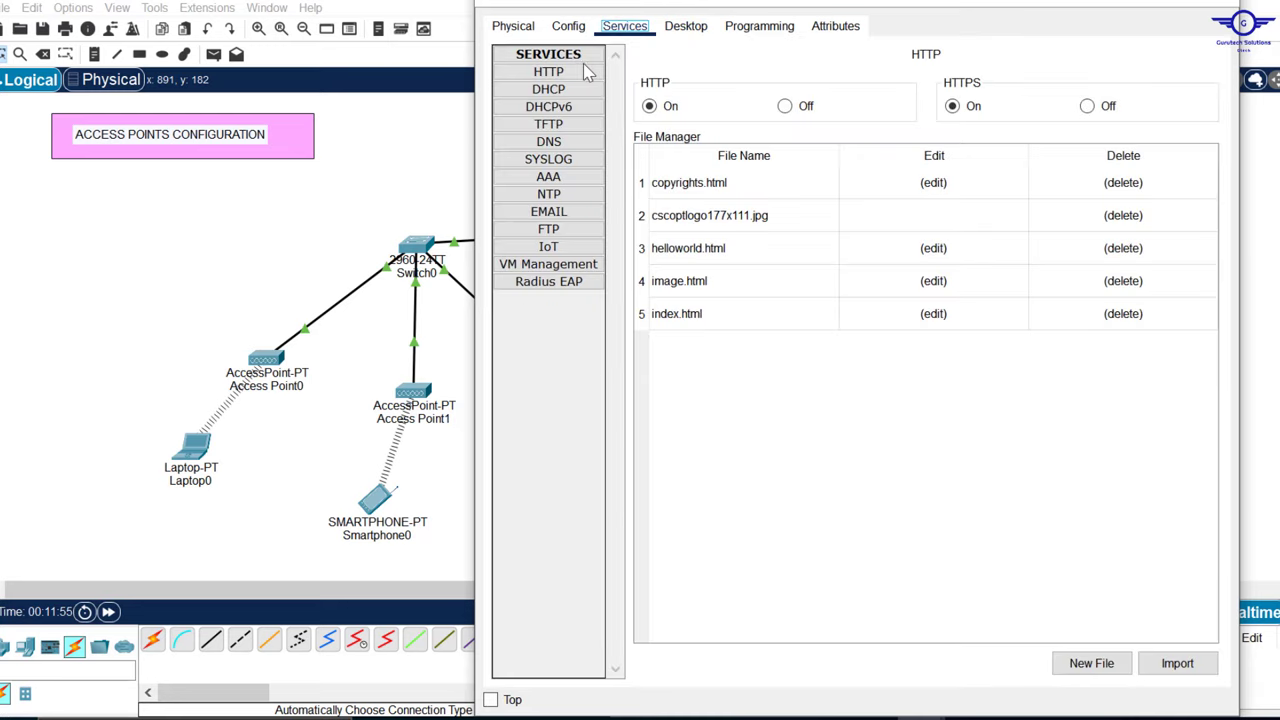
left_click(560, 89)
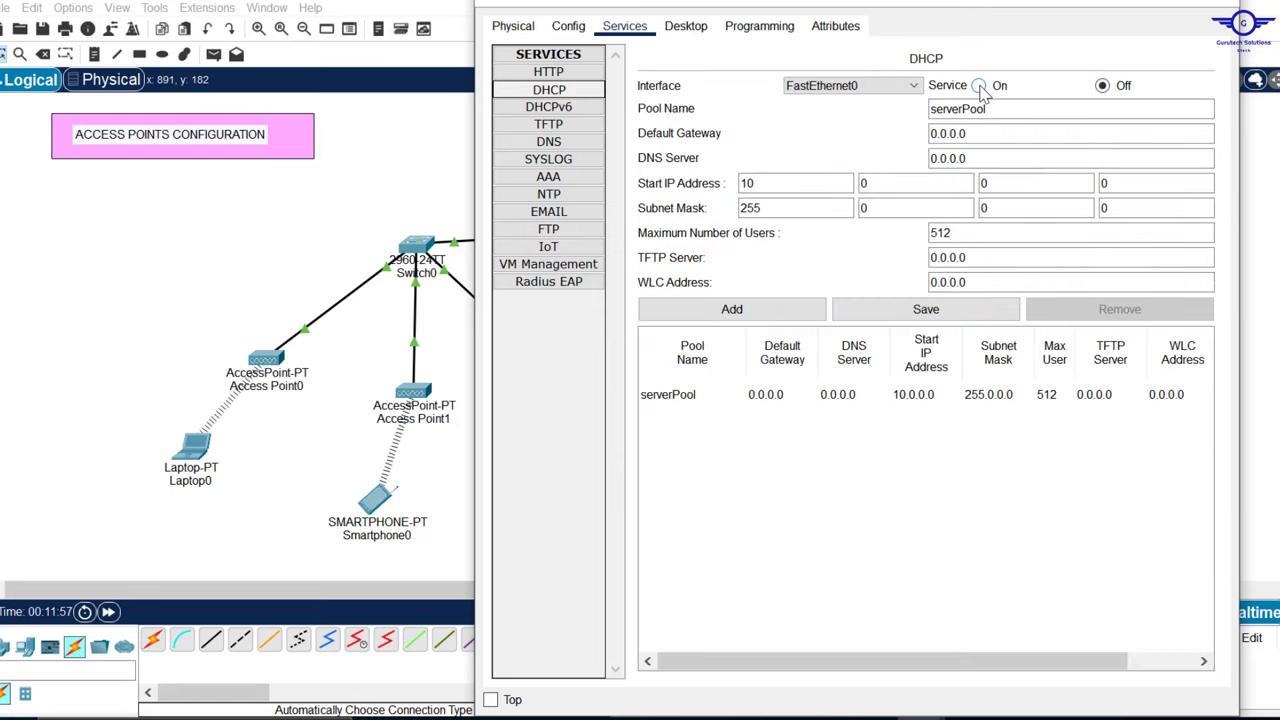
left_click(979, 86)
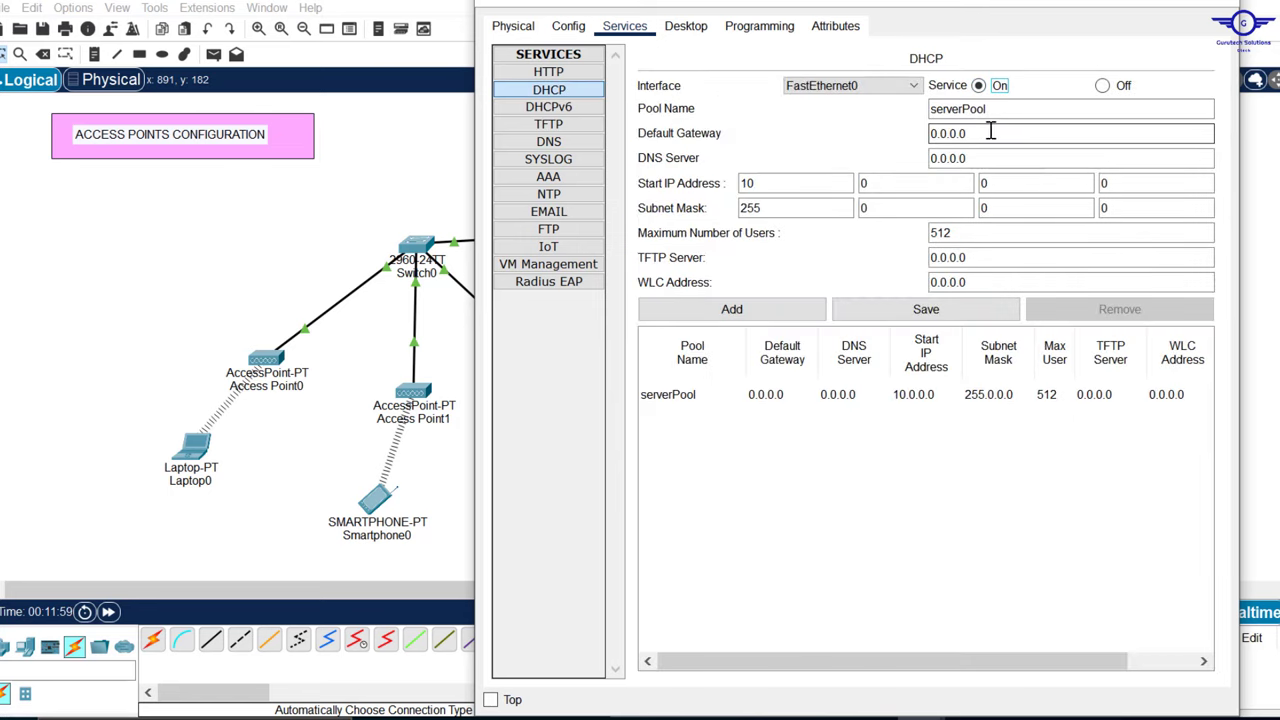
left_click(1074, 207)
left_click_drag(988, 133, 865, 140)
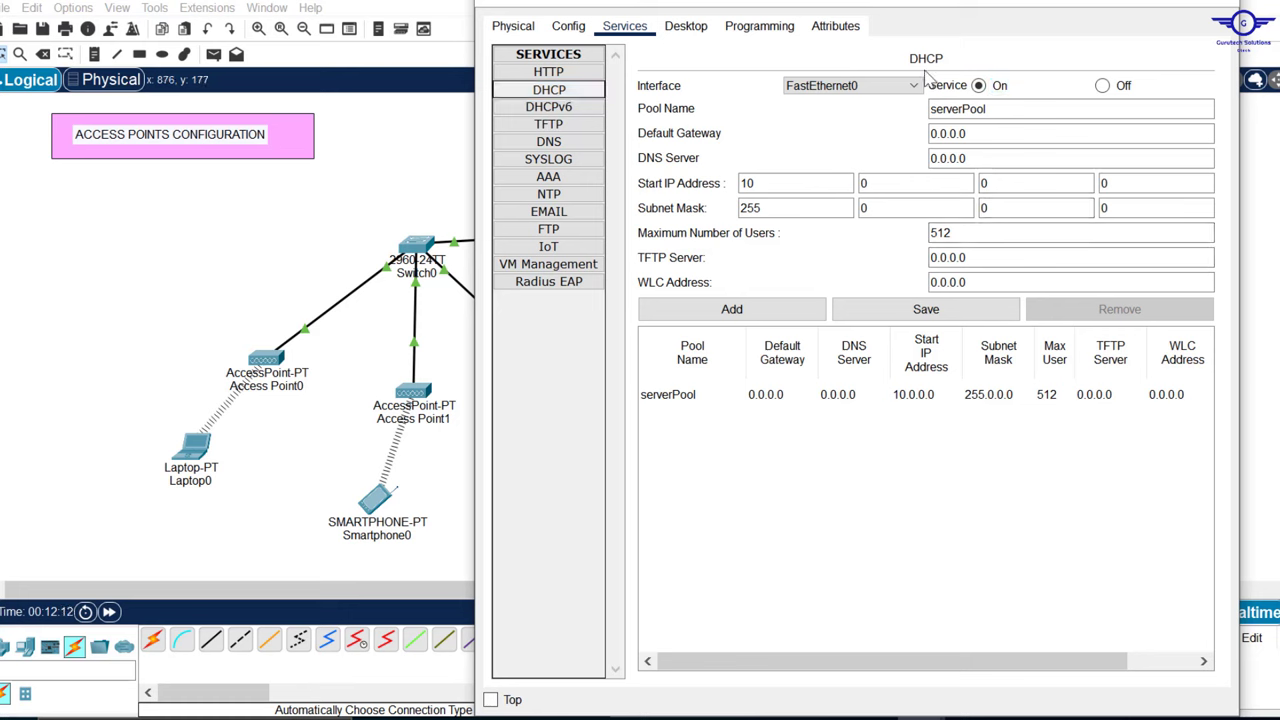
left_click_drag(980, 134, 832, 137)
type("1")
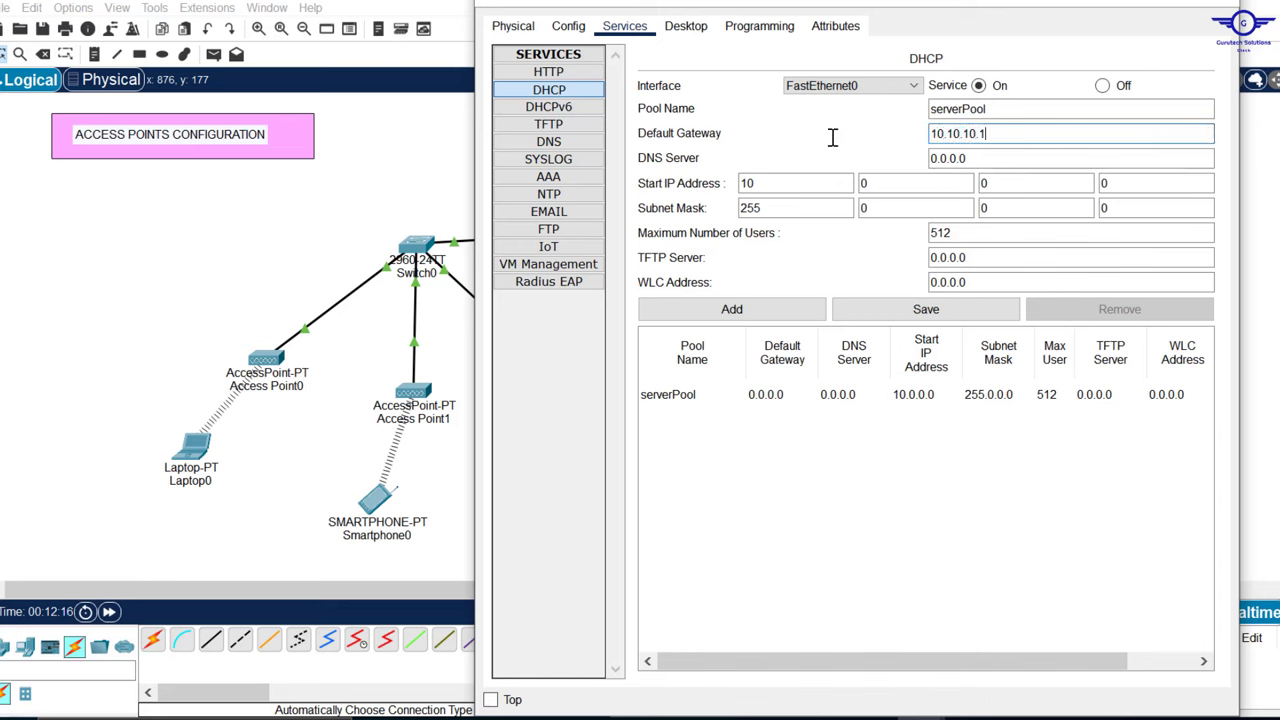
left_click_drag(1006, 168, 950, 158)
left_click_drag(817, 152, 794, 151)
type("10")
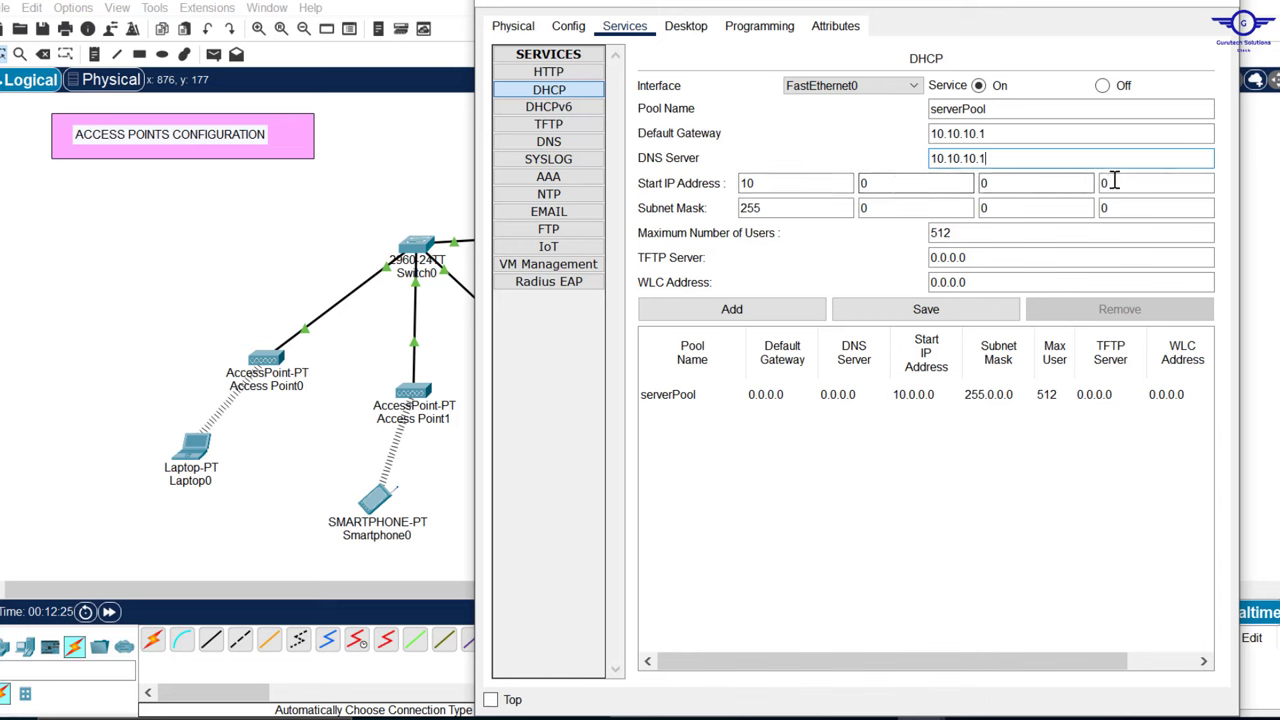
Step: Set the DHCP pool's start address to 10.10.10.151 and save the pool
left_click(879, 181)
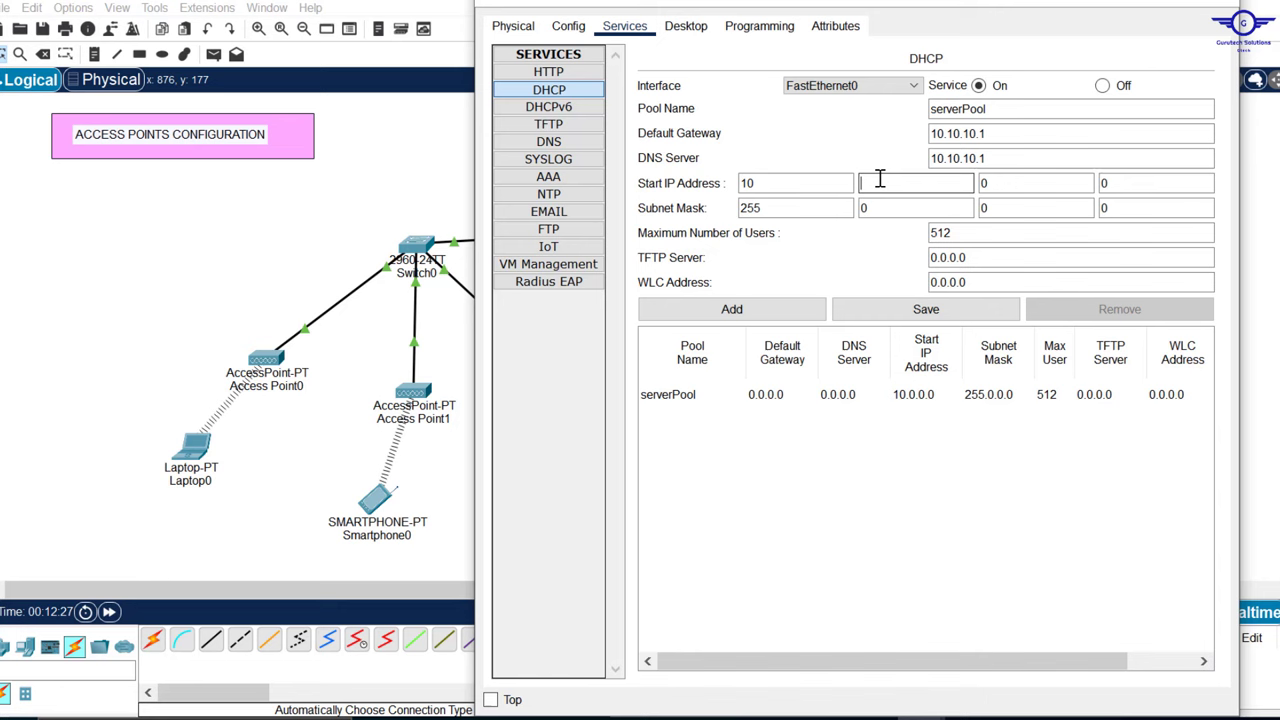
left_click(1000, 180)
left_click(1108, 186)
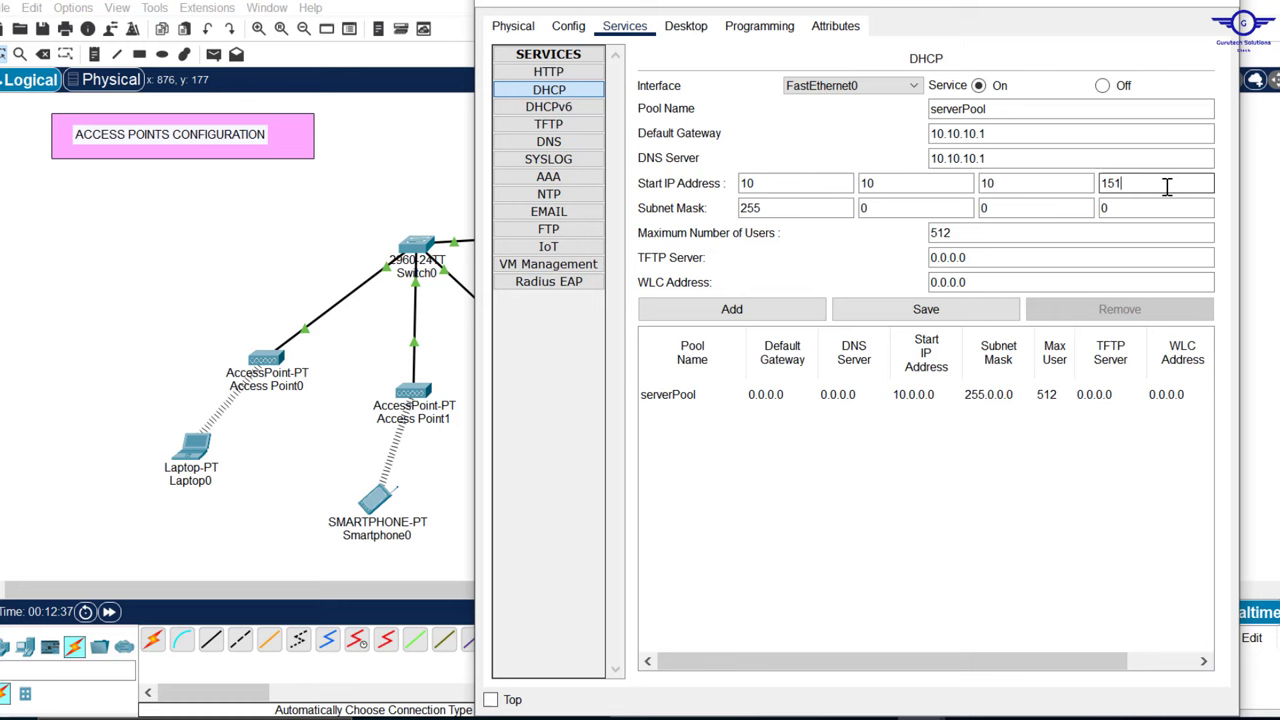
left_click(937, 312)
left_click(1226, 5)
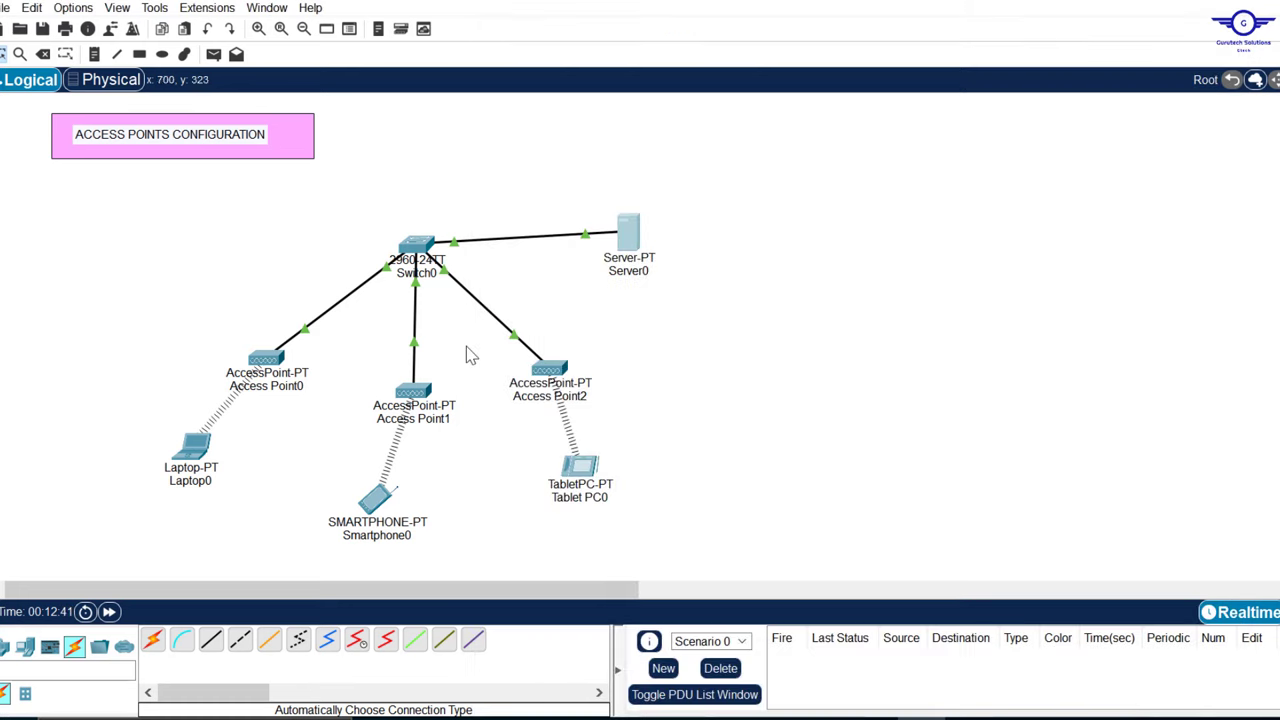
Step: Have Laptop0 request a DHCP address (10.10.10.152) from the server
left_click(378, 501)
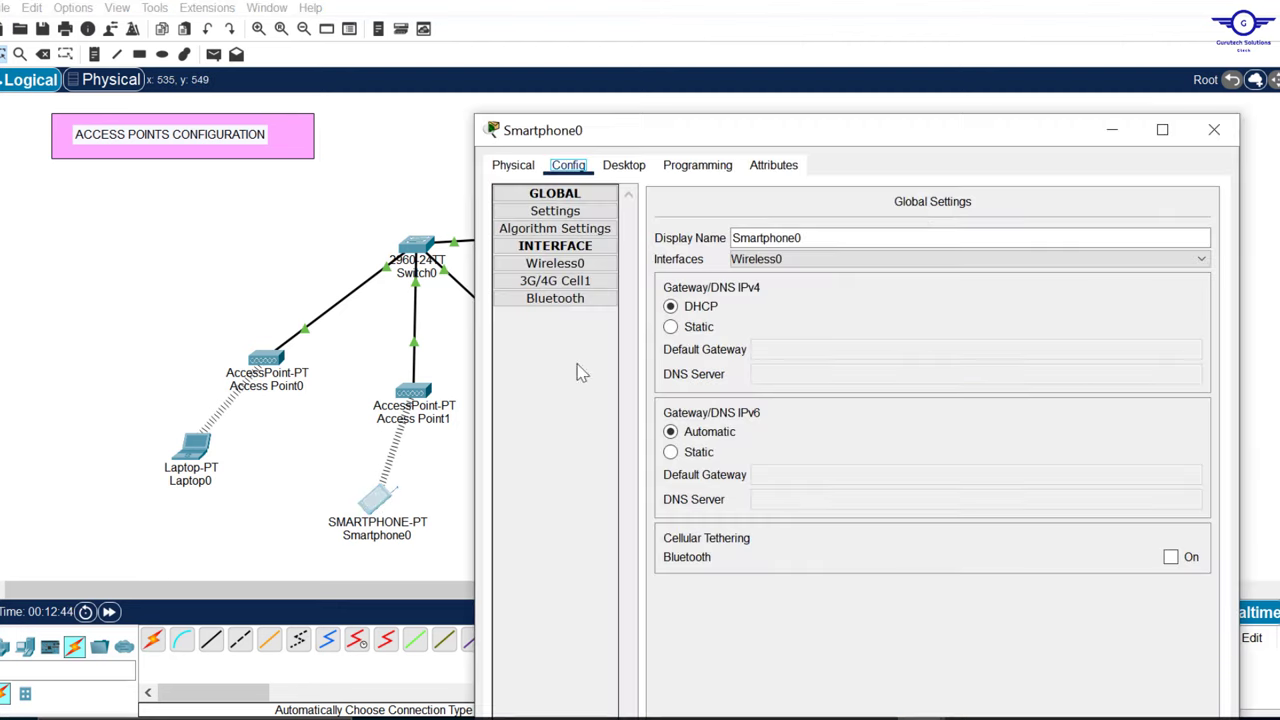
left_click(1210, 131)
left_click(194, 446)
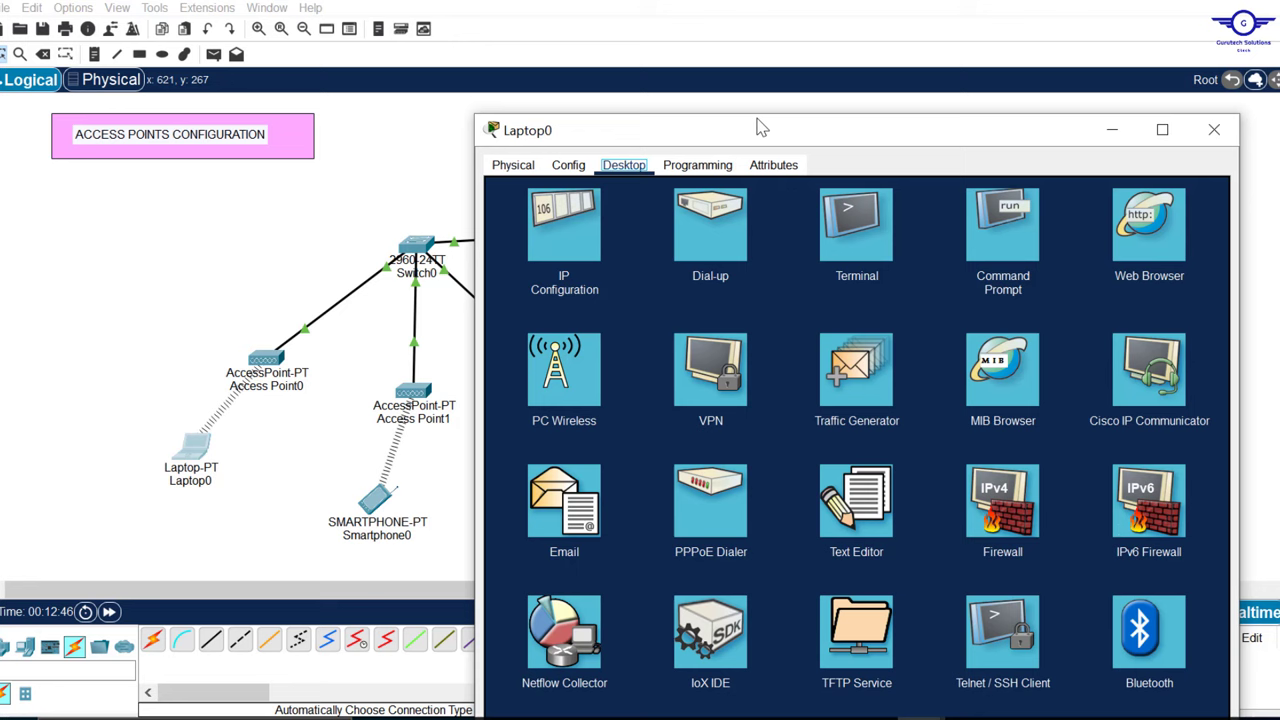
left_click(575, 245)
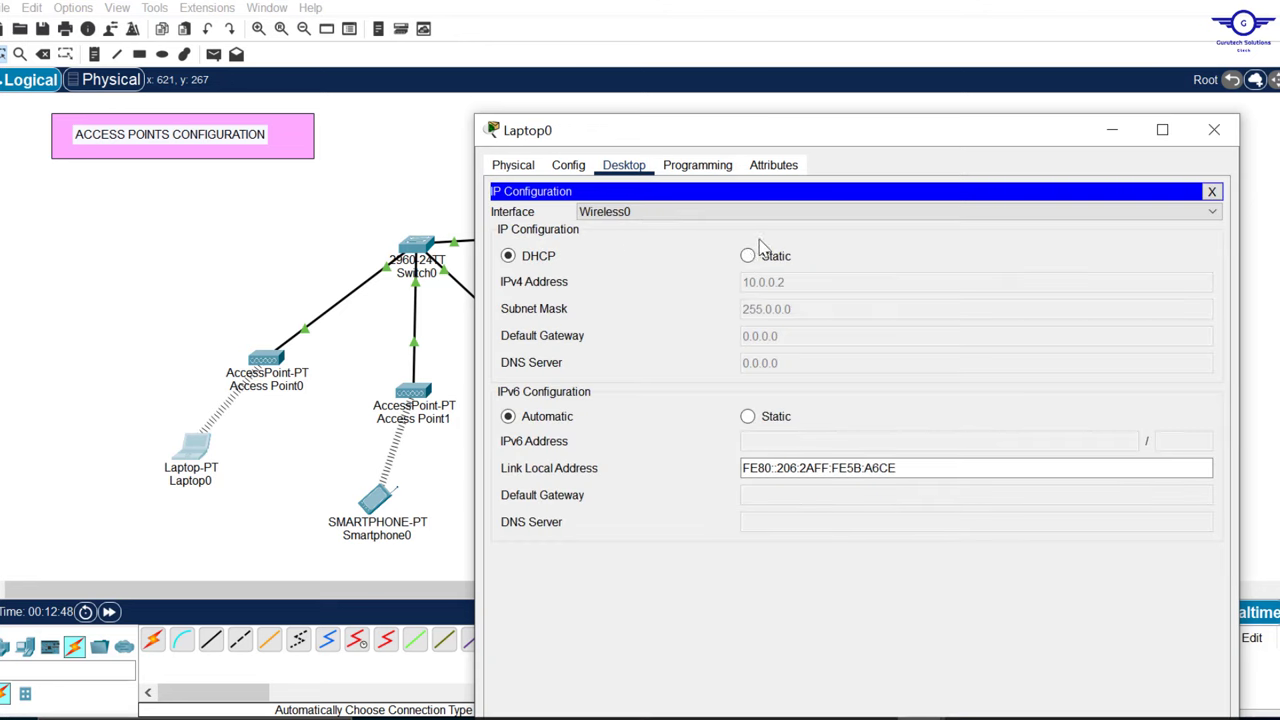
left_click(748, 256)
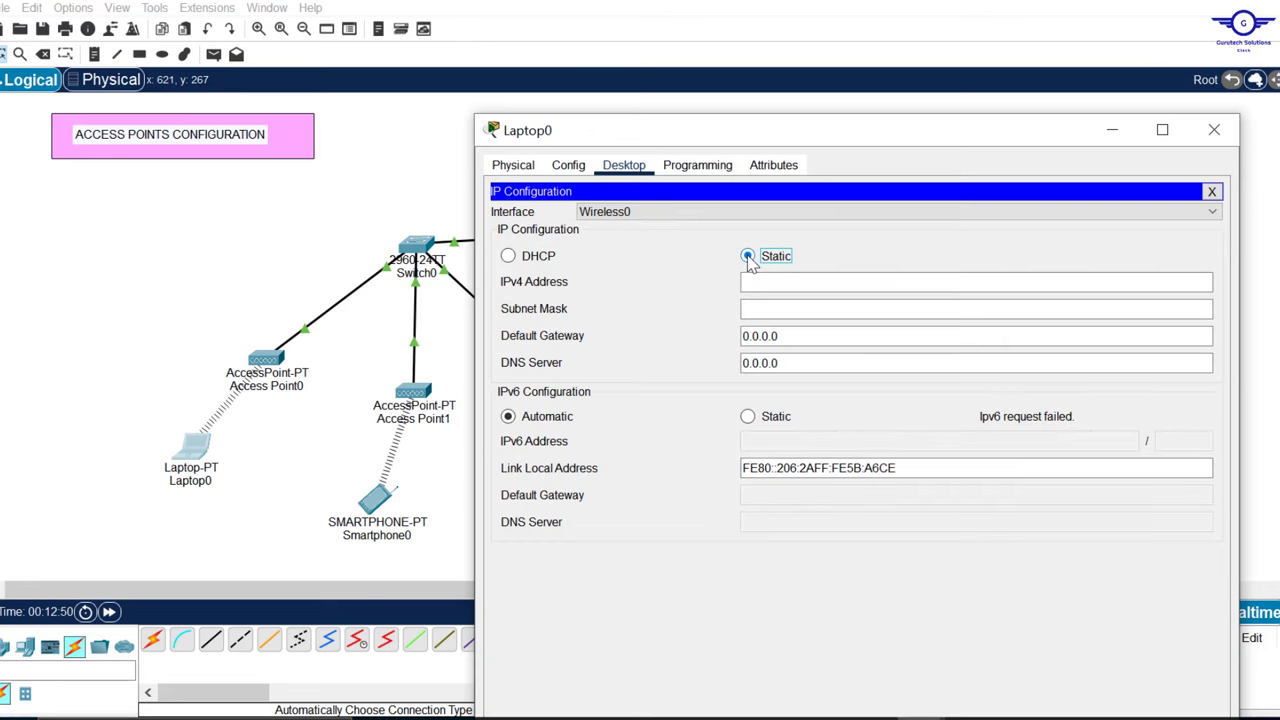
left_click(531, 262)
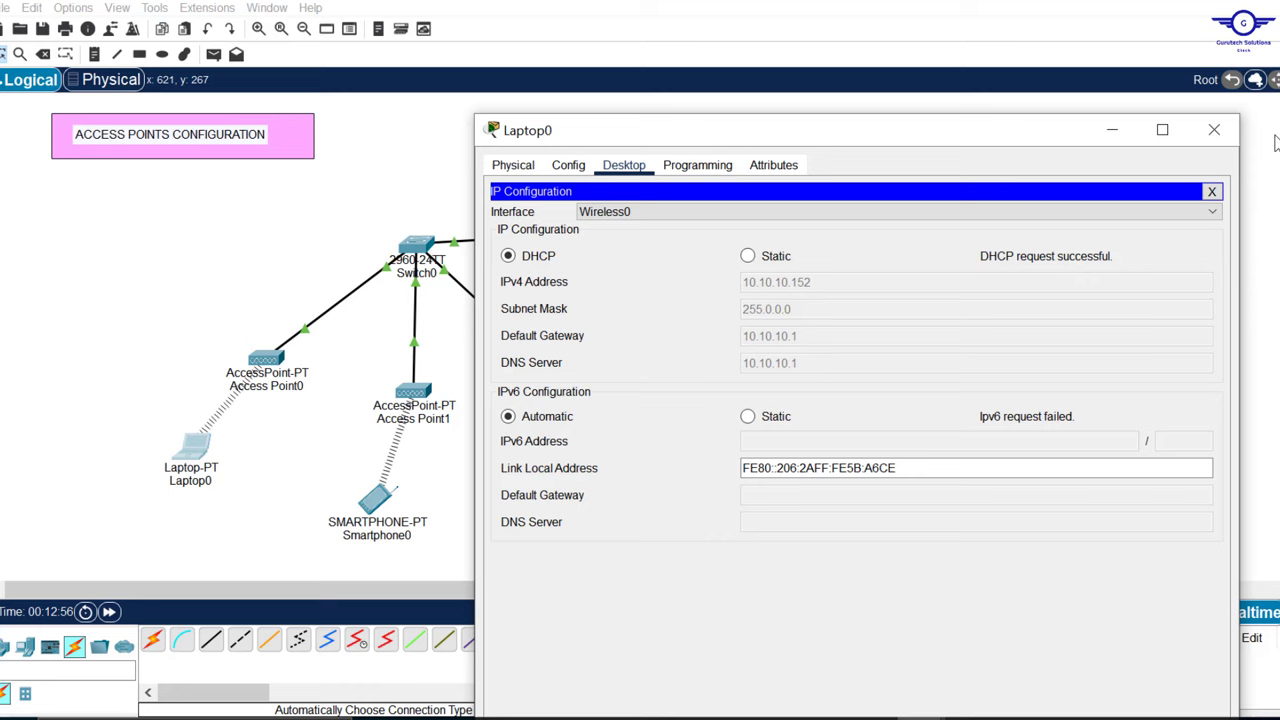
left_click(1214, 130)
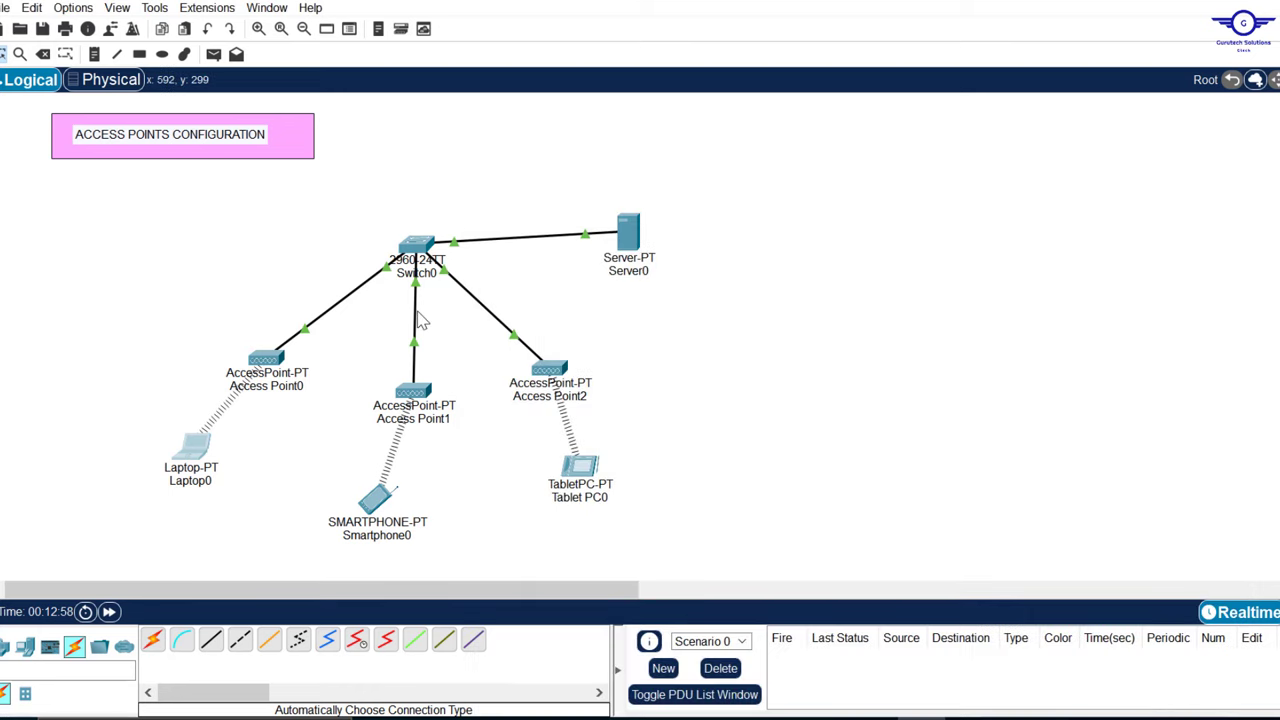
Step: Have Tablet PC0 obtain address 10.10.10.153 from the server via DHCP
left_click(580, 466)
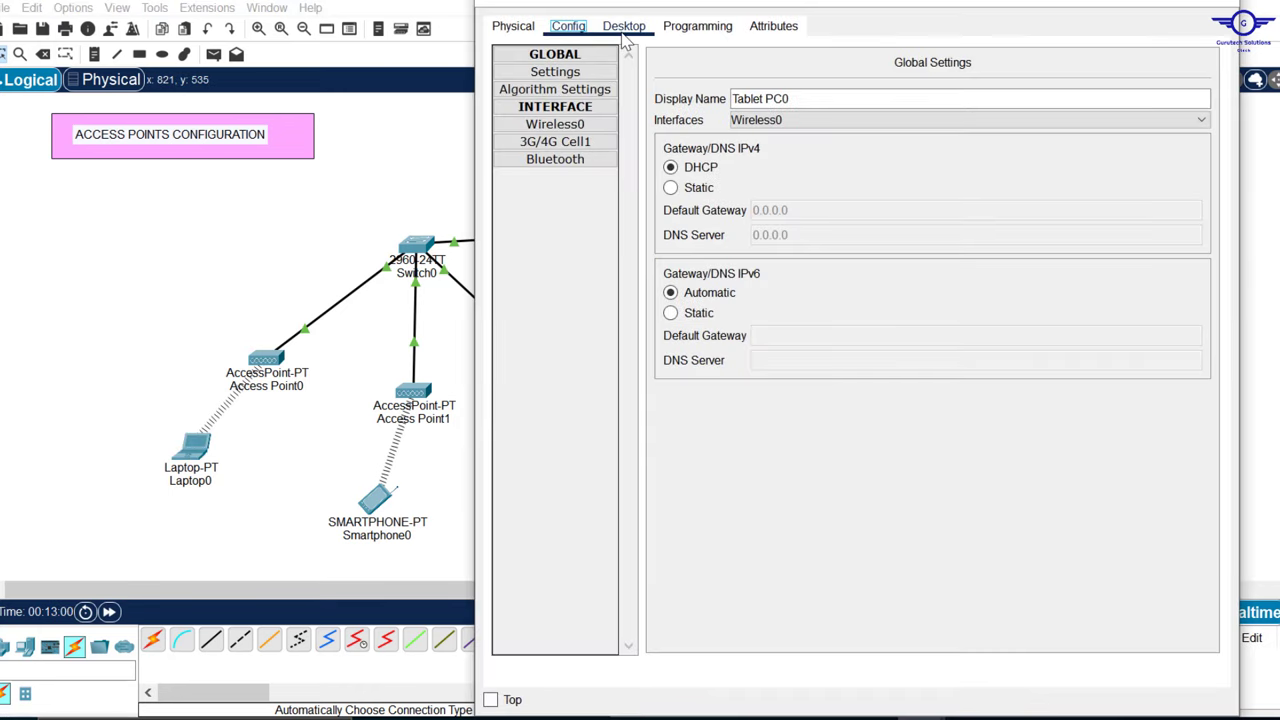
left_click(624, 26)
left_click(560, 88)
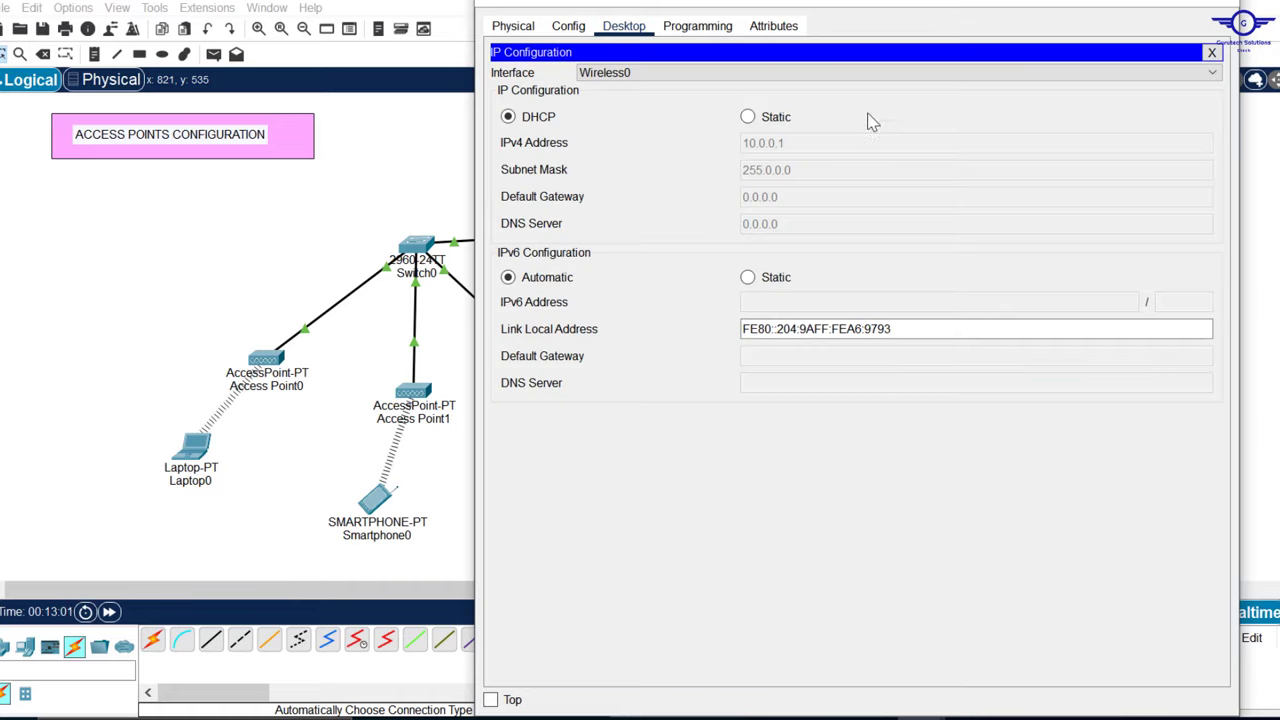
left_click(748, 117)
left_click(508, 117)
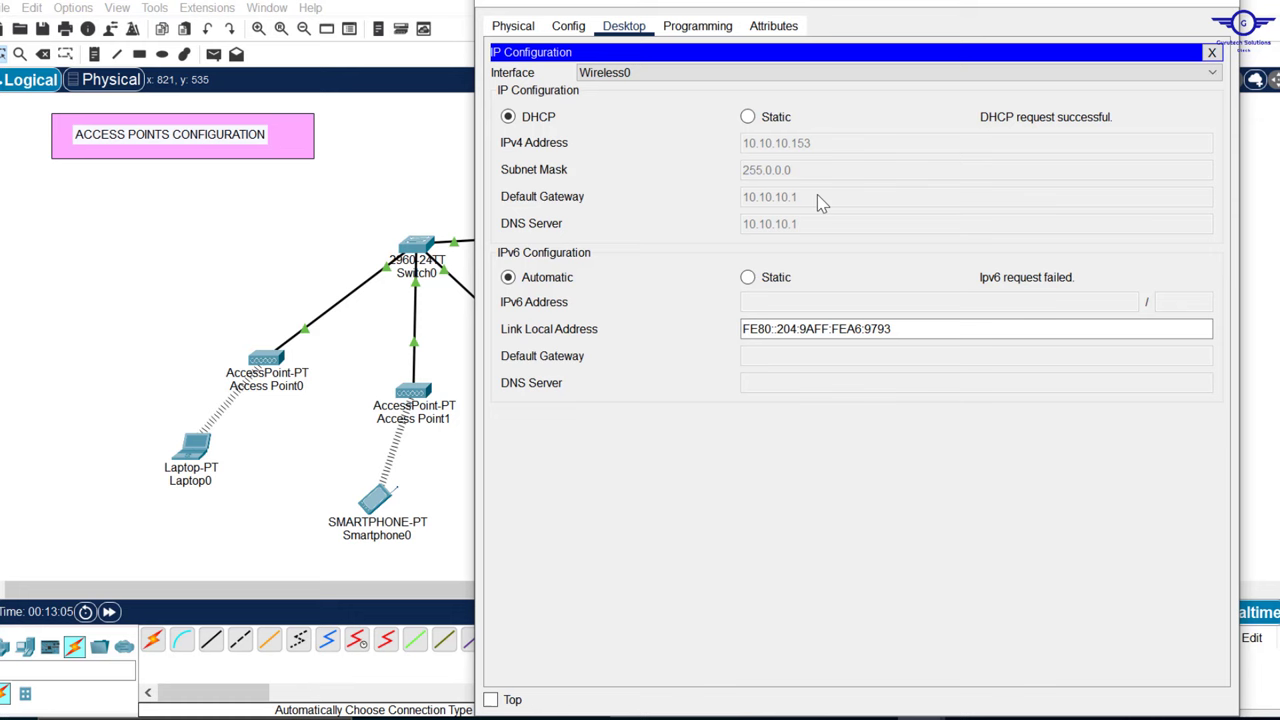
left_click(1218, 8)
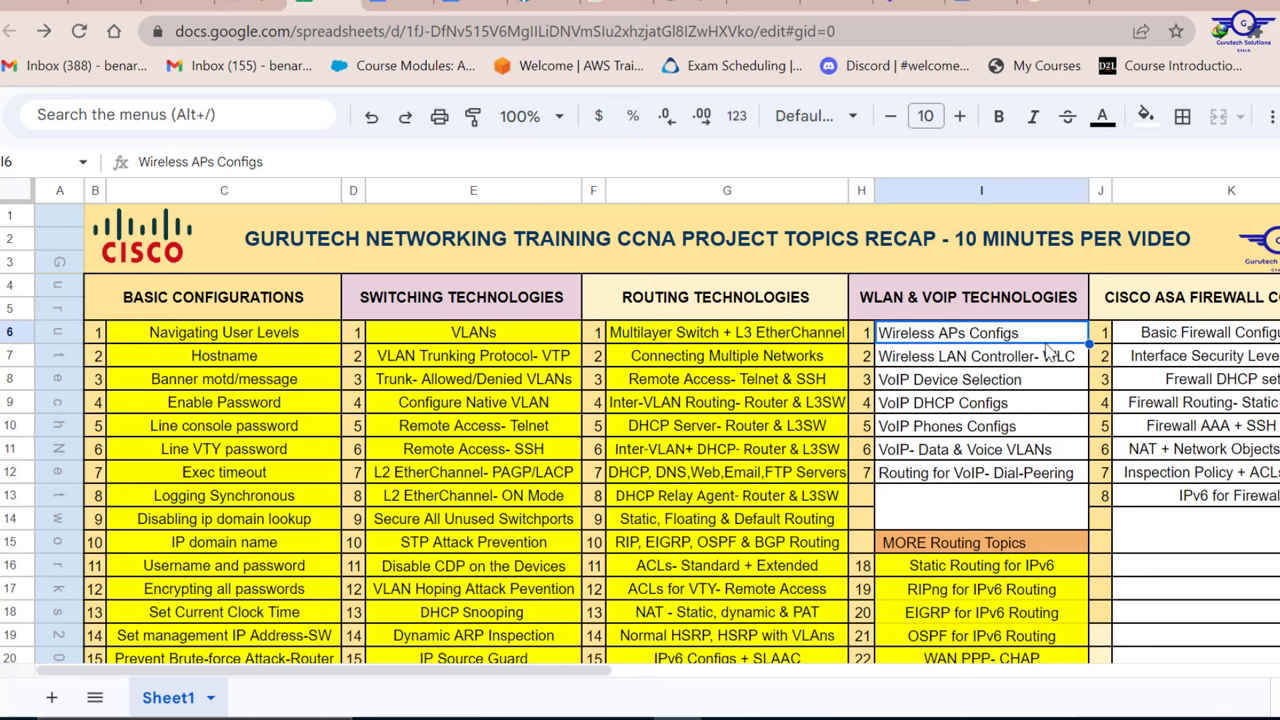
Step: Fill cell I6, Wireless APs Configs, with pale yellow
left_click(1146, 116)
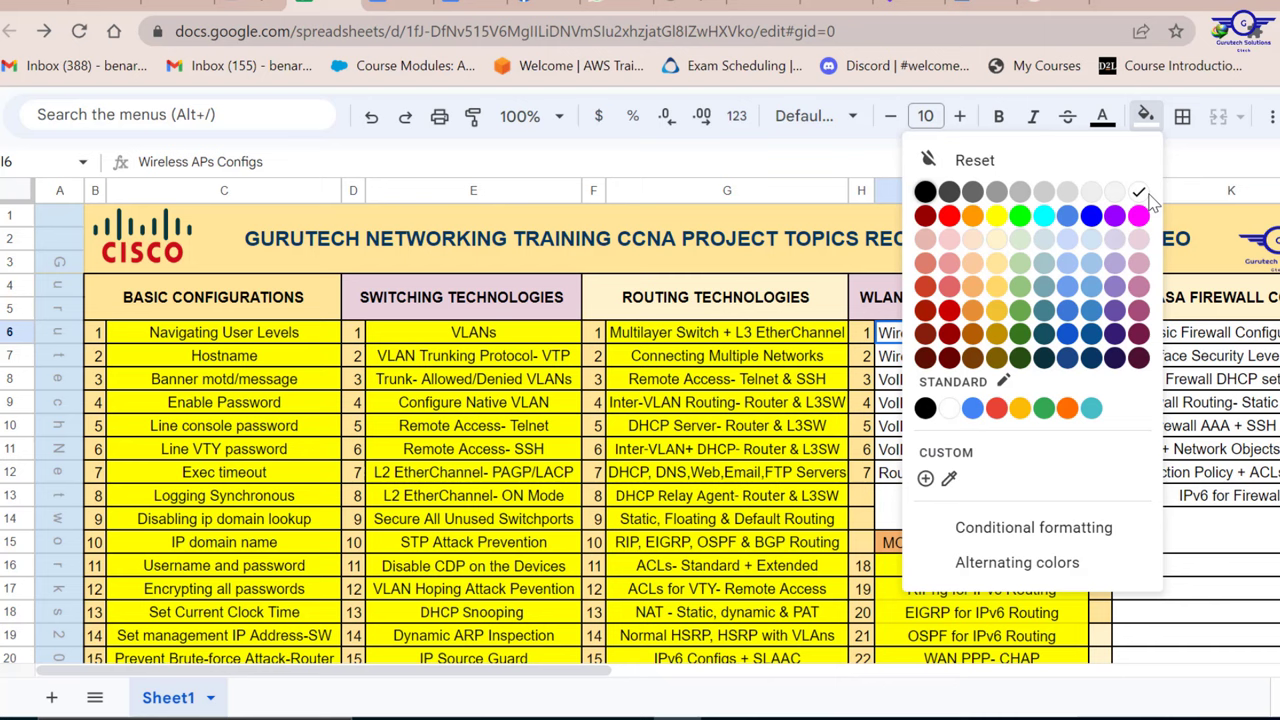
left_click(997, 238)
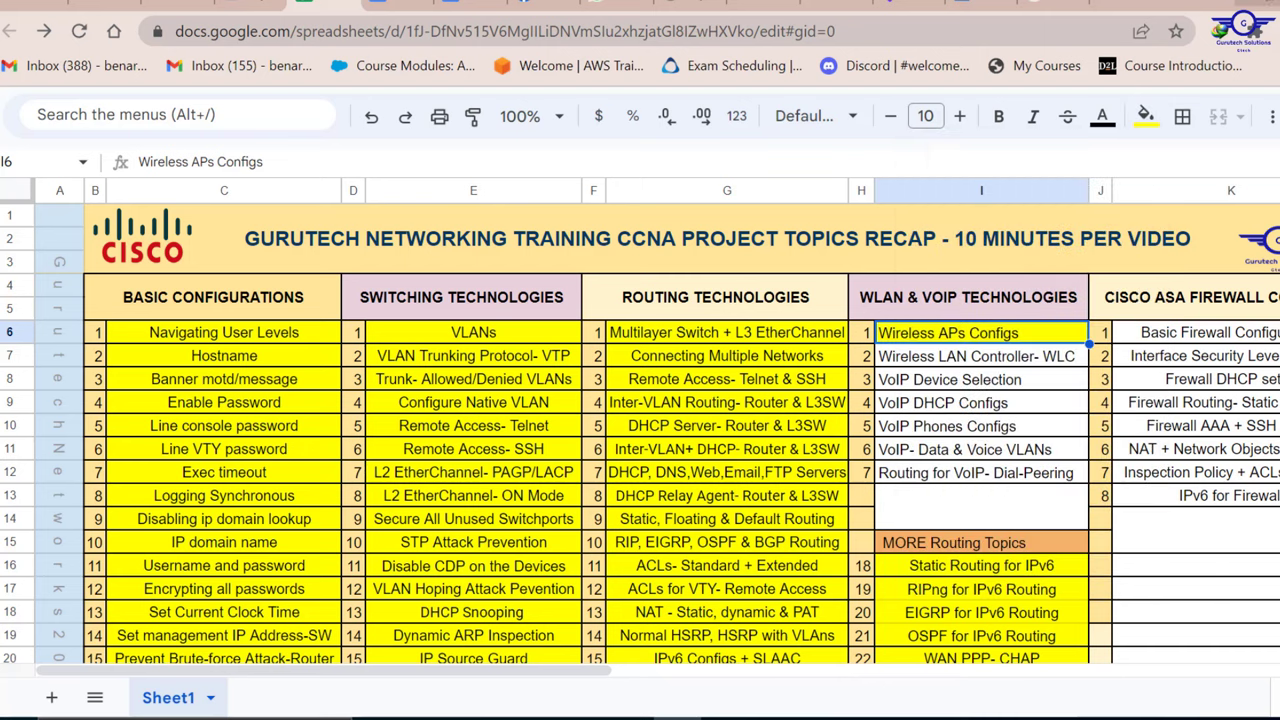